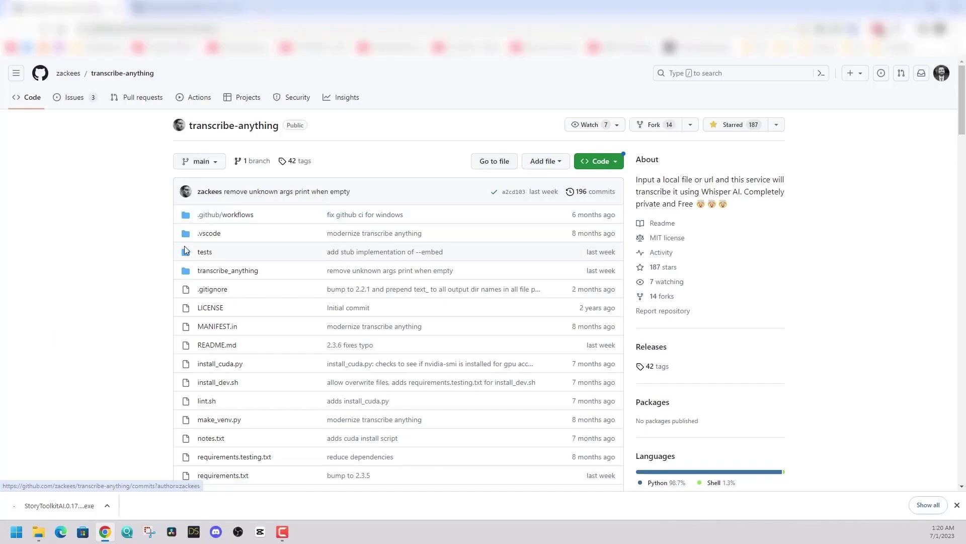
- Look through the transcribe-anything repository page, from its file list down through the README
scroll(184, 249, down, 7)
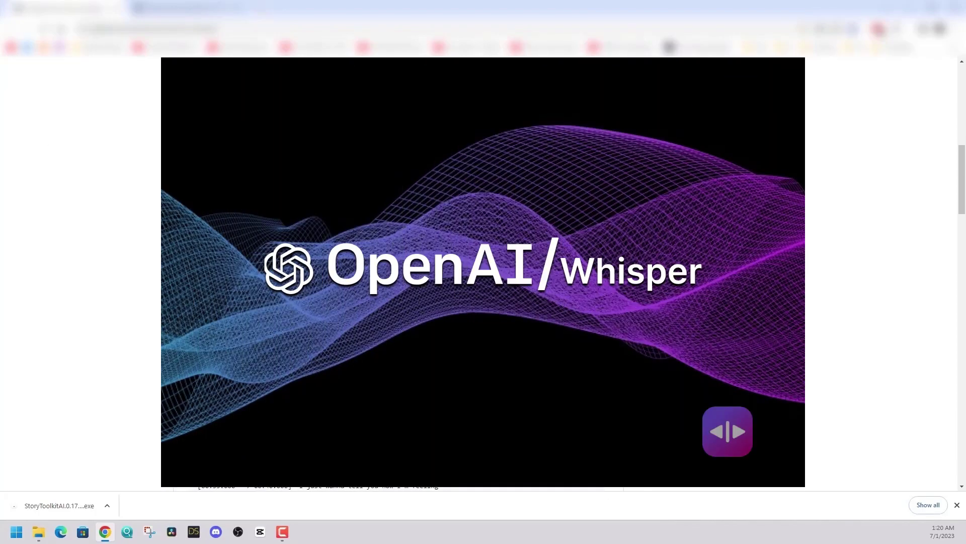
scroll(365, 214, up, 8)
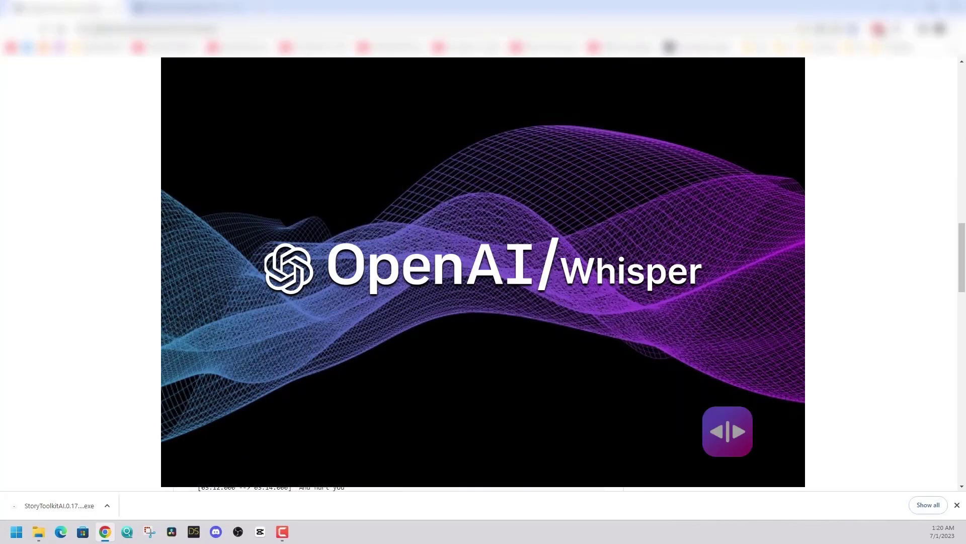
scroll(181, 246, down, 8)
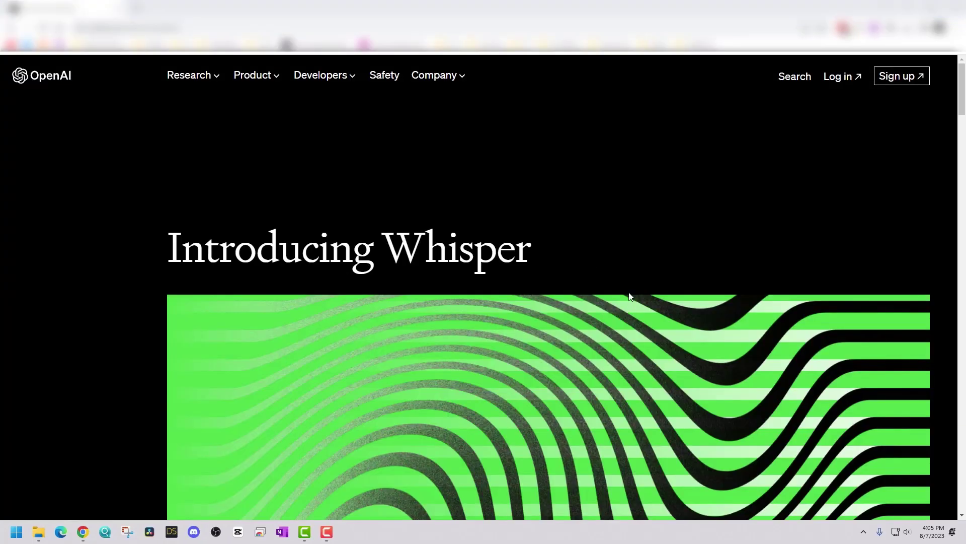
- Read the Introducing Whisper article down to its summary paragraph and reveal the transcript of the Speed talking example
scroll(679, 300, down, 5)
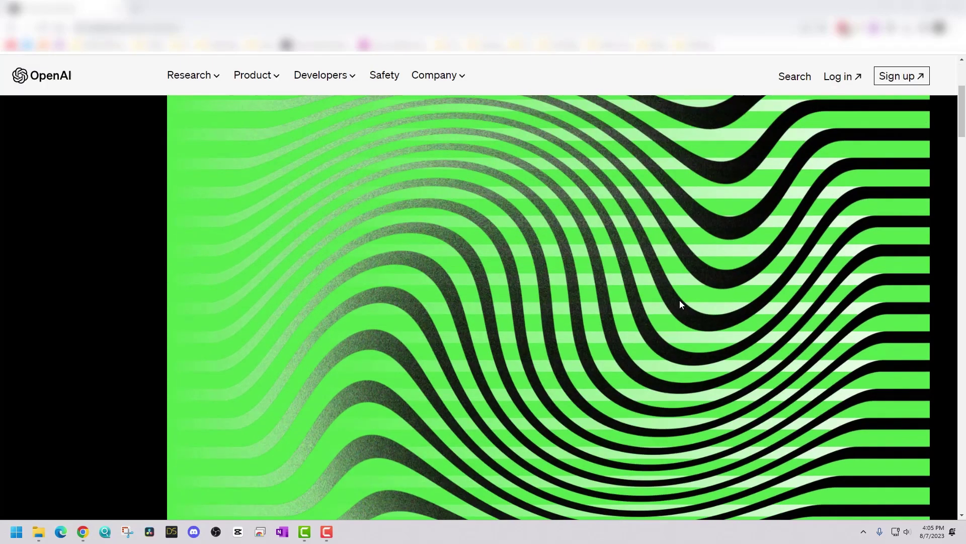
scroll(675, 298, down, 4)
scroll(672, 297, down, 7)
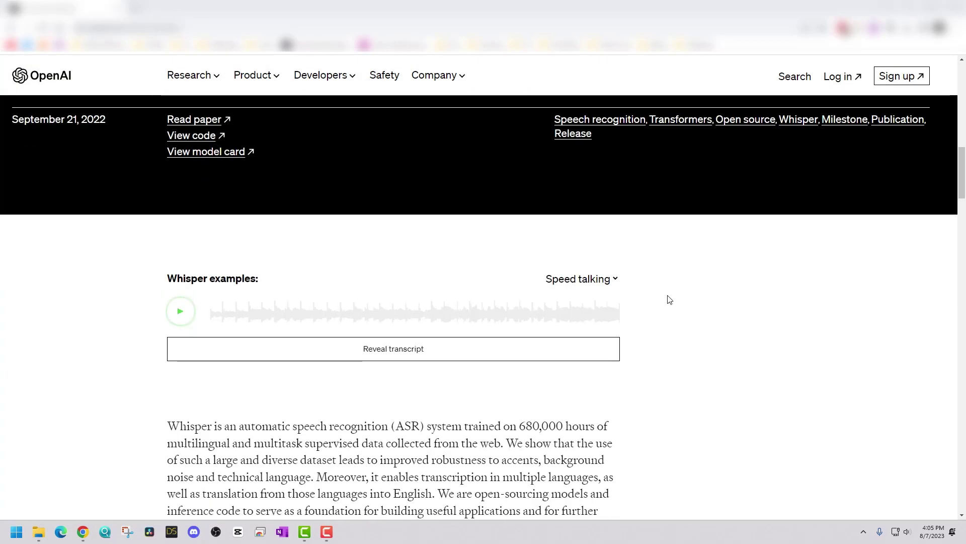
scroll(666, 298, down, 2)
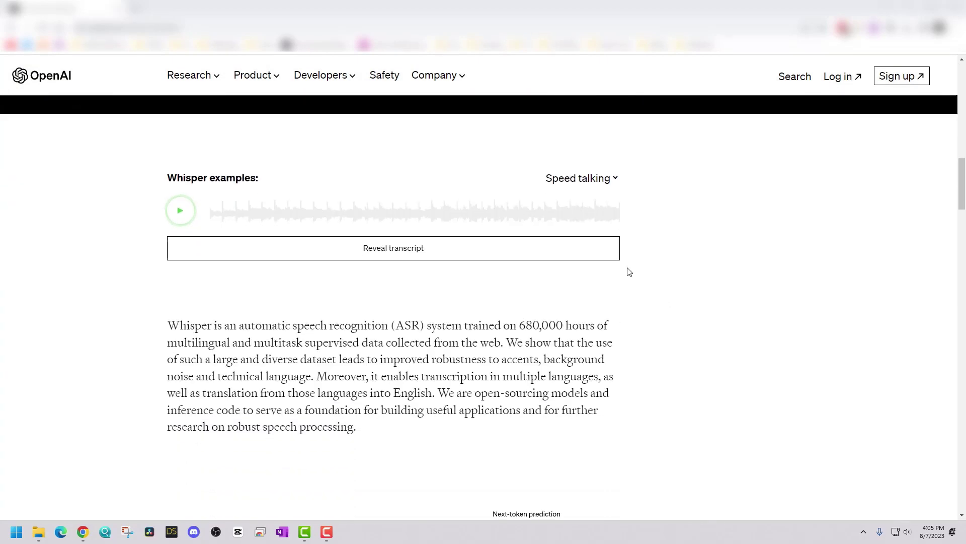
click(449, 255)
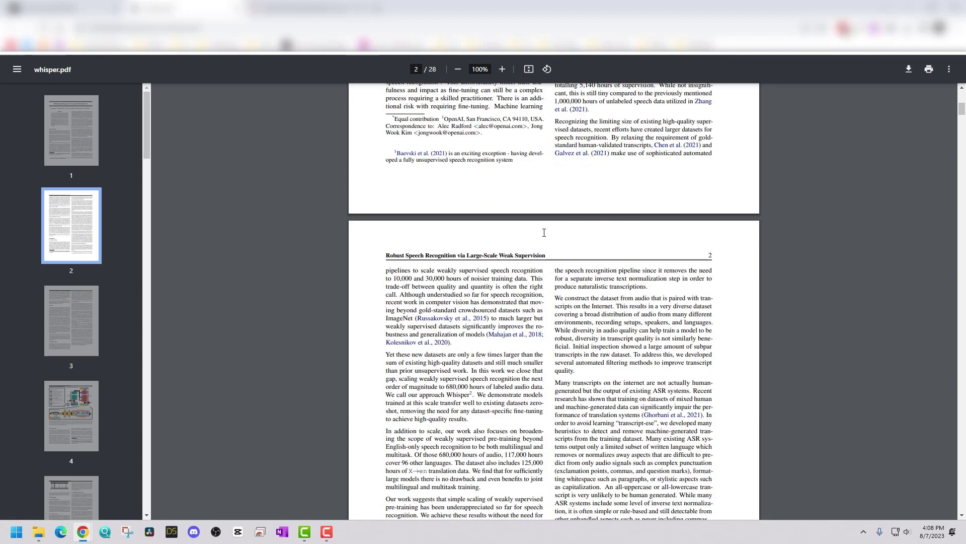
- Examine the Whisper research paper from page 2 to page 6, including the multitask training overview in Figure 1
scroll(544, 231, down, 12)
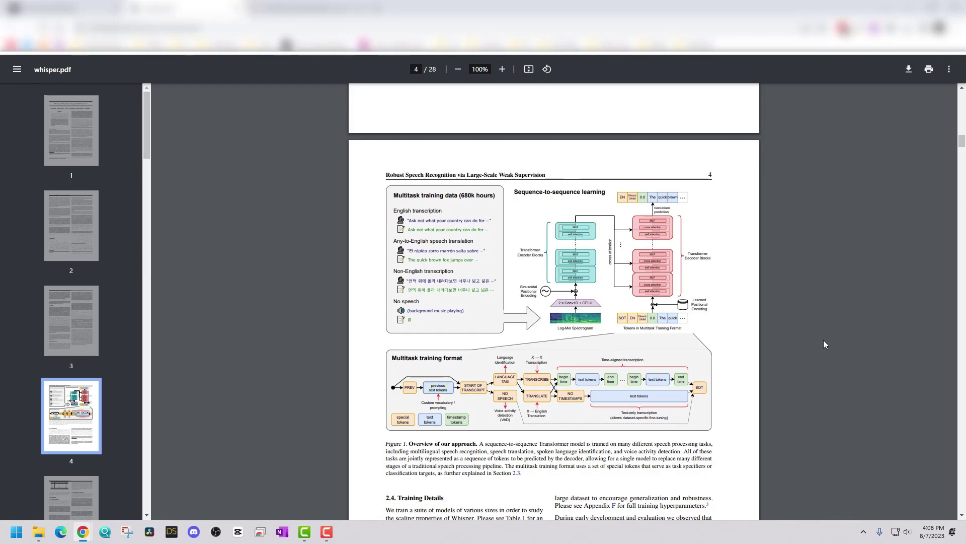
scroll(759, 335, down, 10)
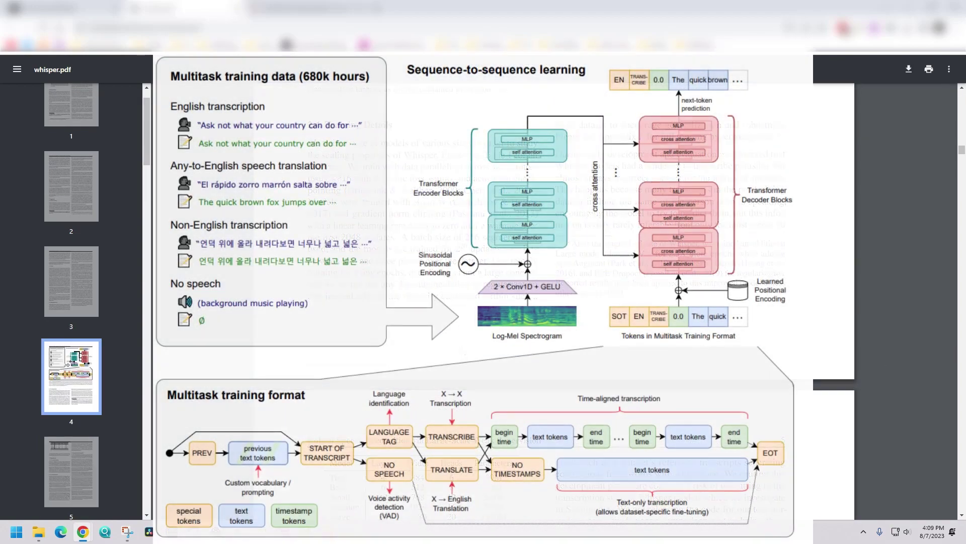
scroll(759, 336, down, 5)
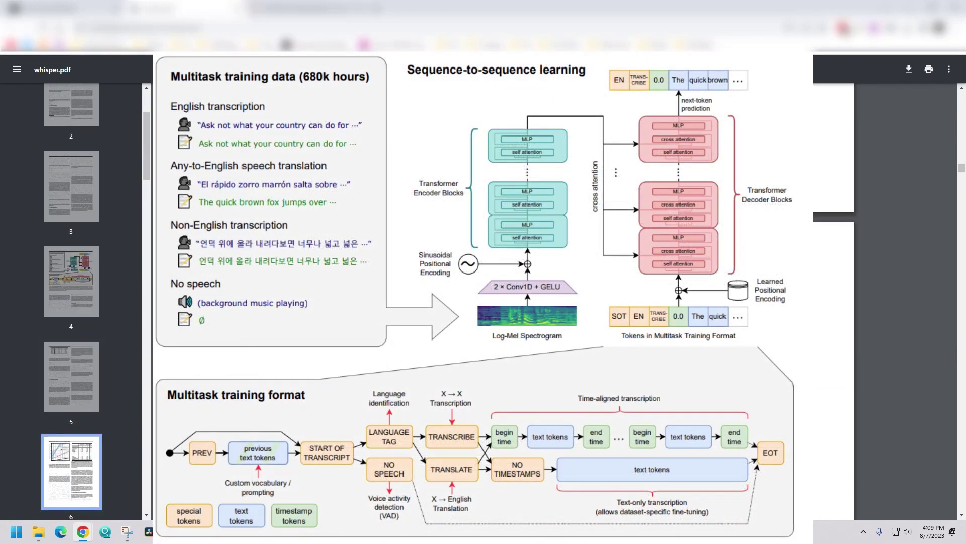
scroll(758, 335, down, 2)
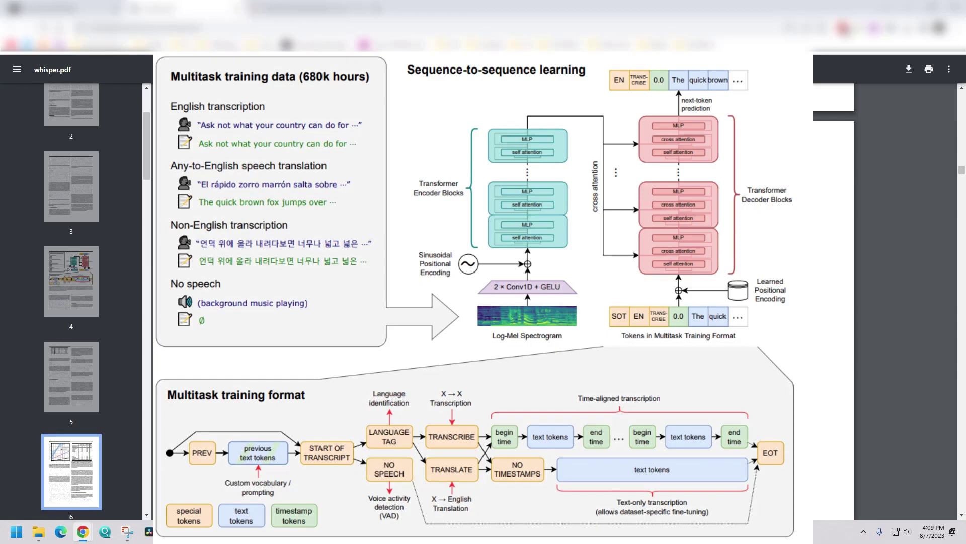
scroll(835, 302, down, 1)
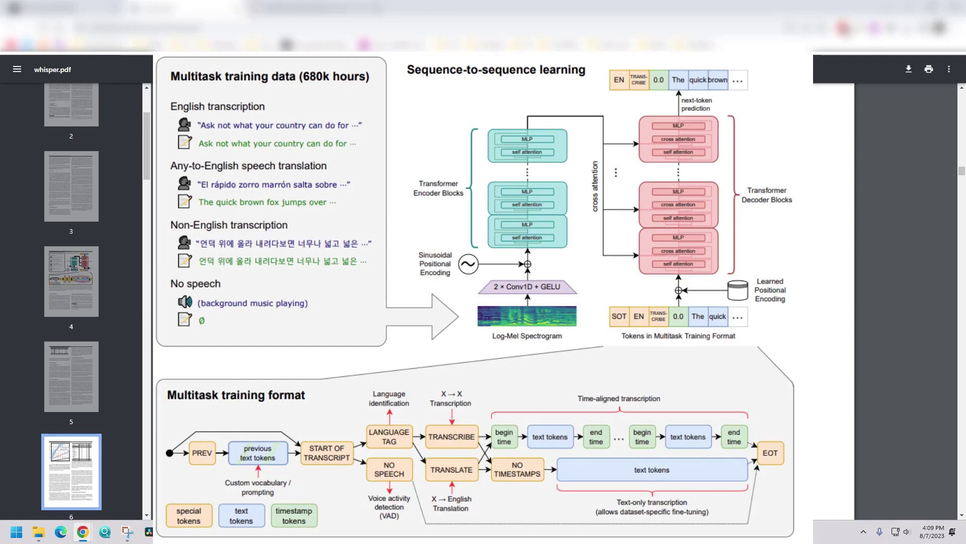
key(ctrl+n)
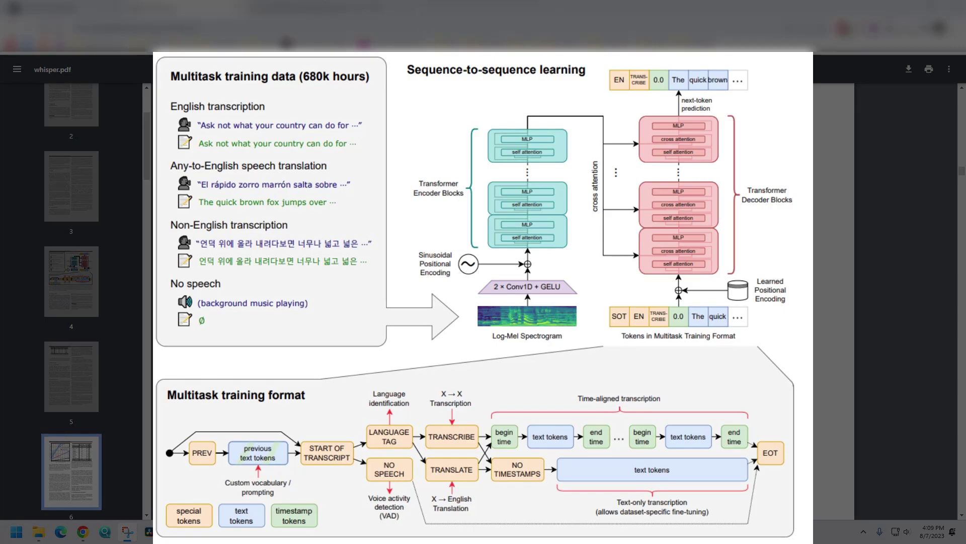
key(Escape)
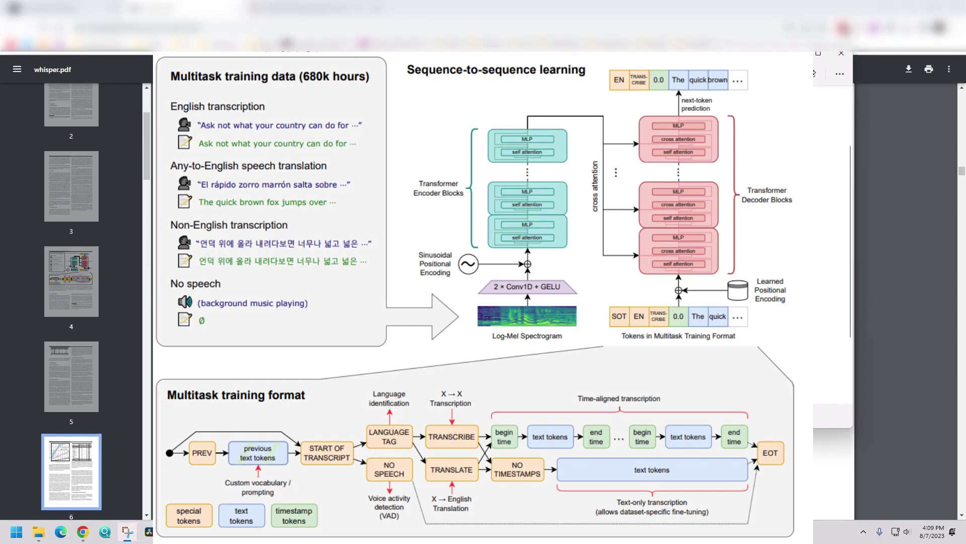
key(super+shift+s)
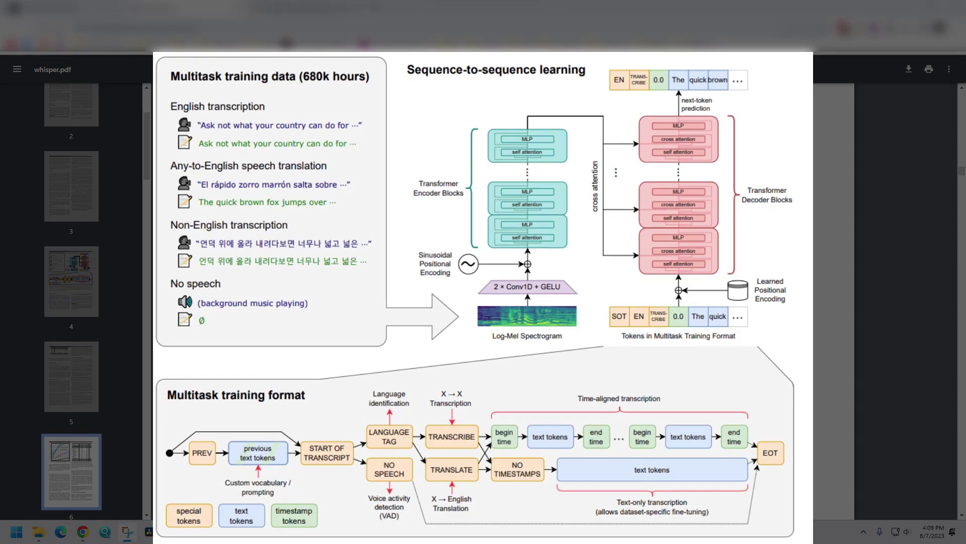
key(Escape)
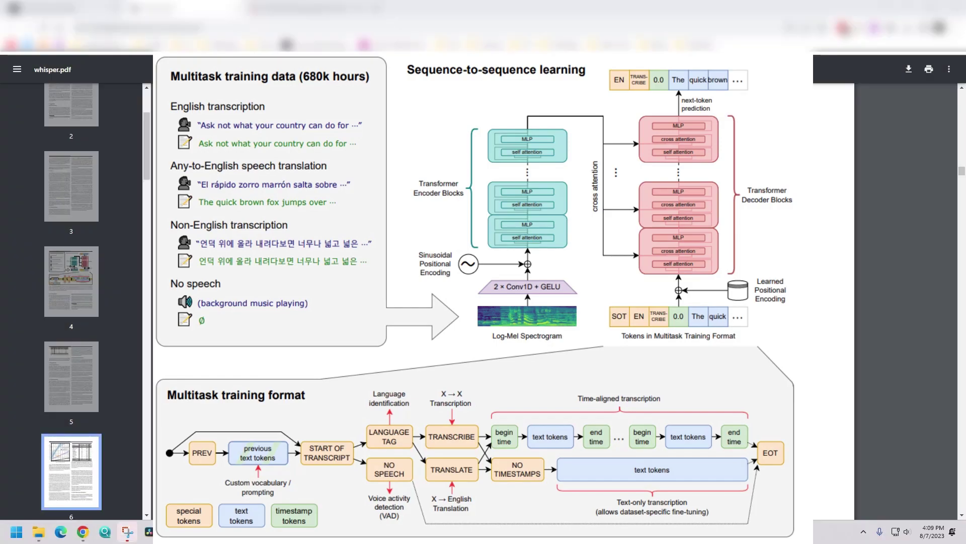
click(127, 532)
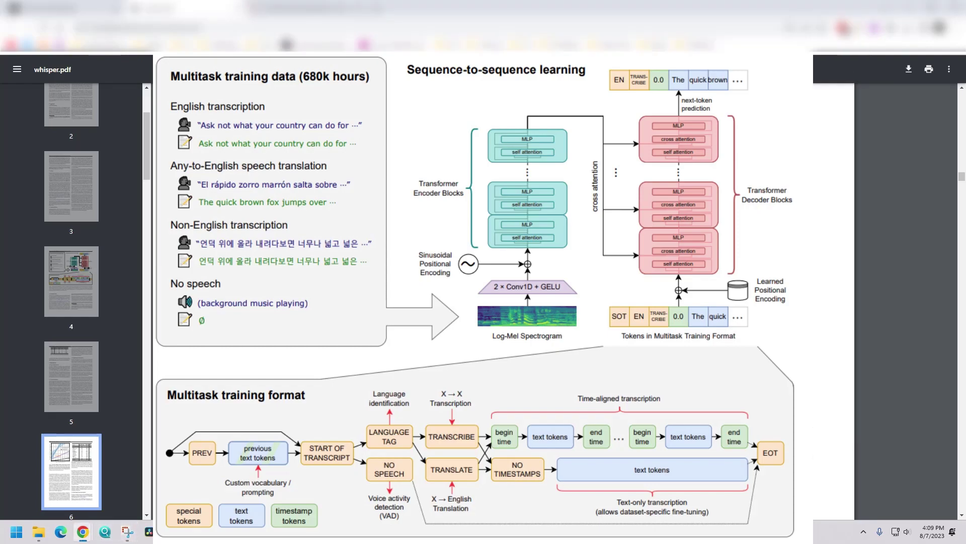
- Examine the Whisper paper's performance figures and tables from page 7 on, through to the Conclusion on page 14
scroll(483, 302, down, 3)
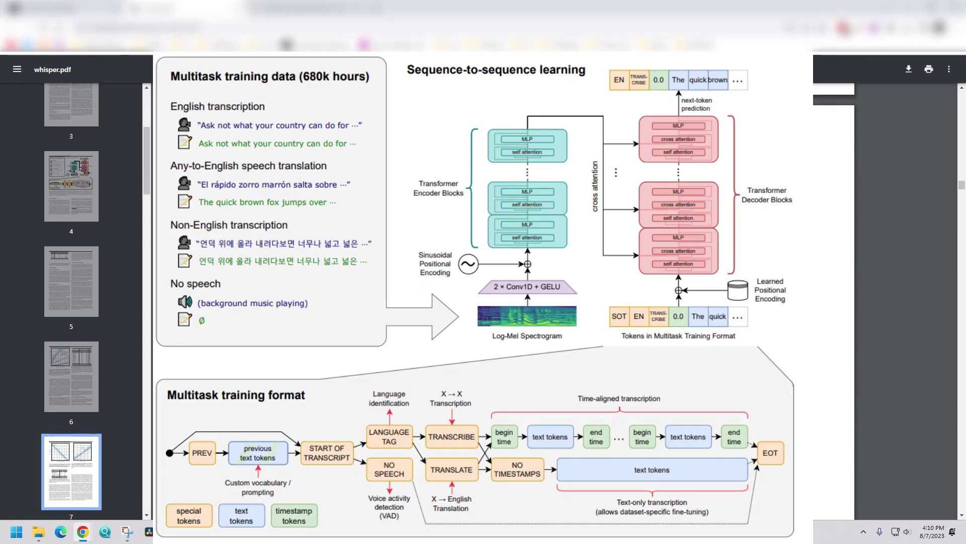
scroll(387, 361, up, 5)
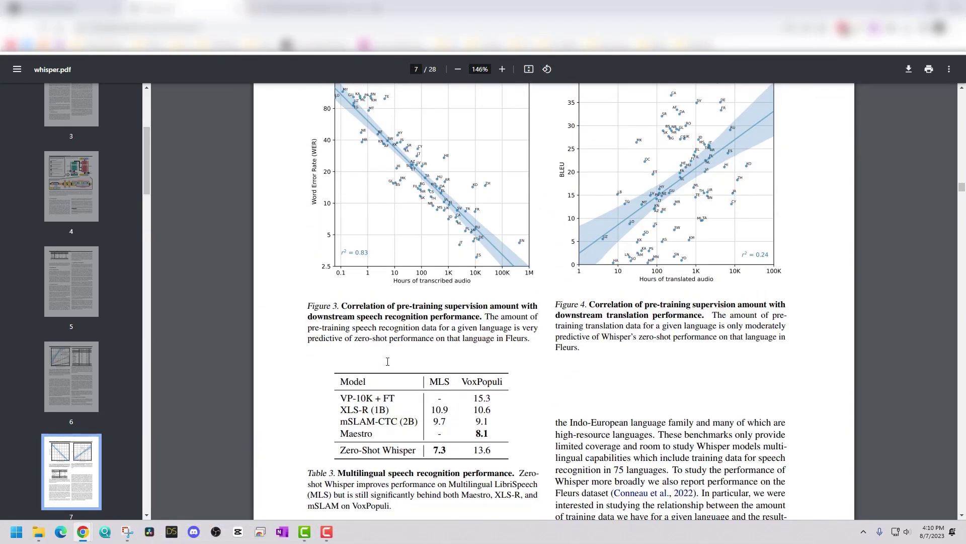
scroll(388, 361, down, 15)
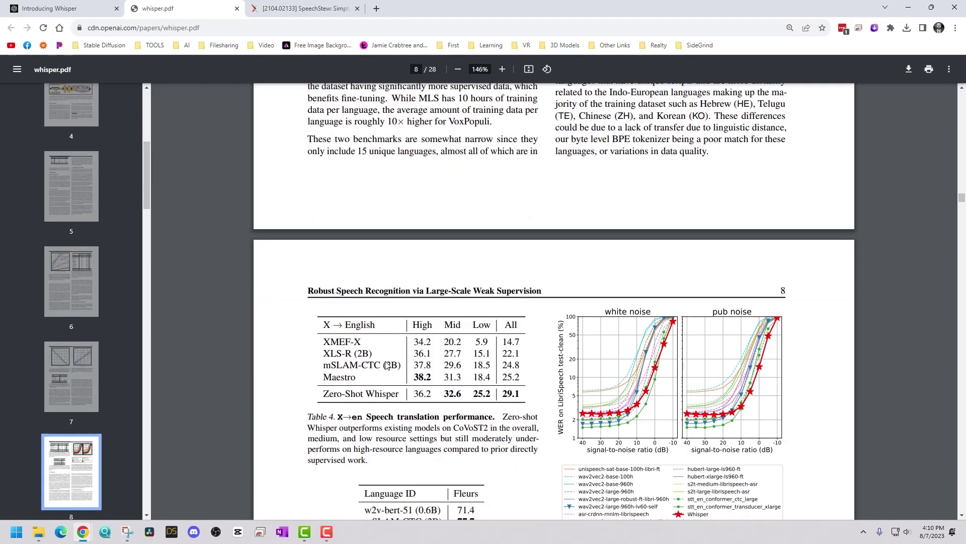
scroll(388, 367, down, 15)
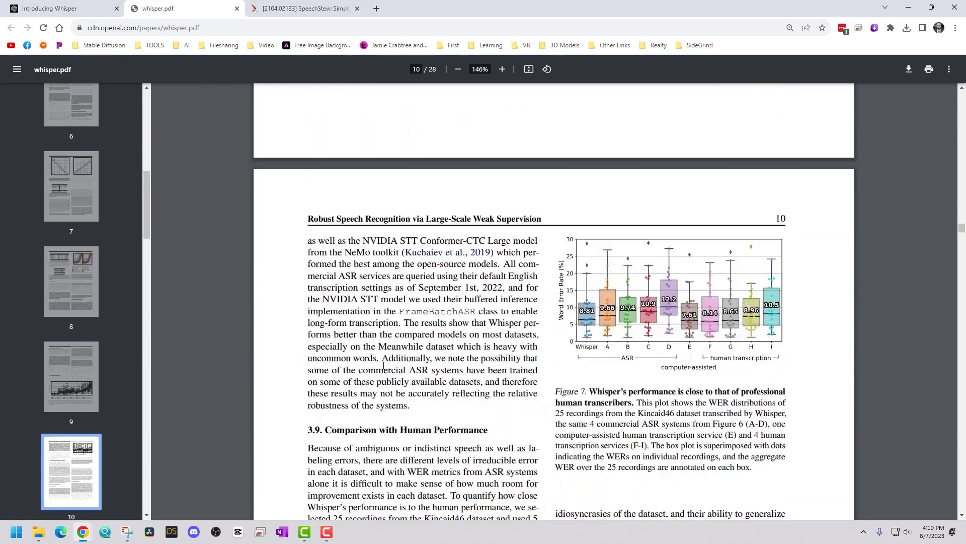
scroll(406, 353, up, 2)
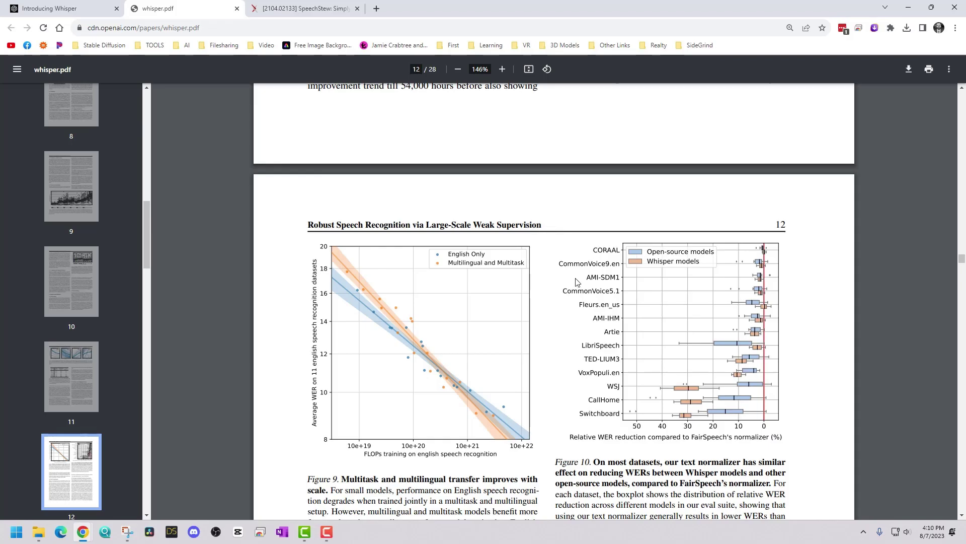
scroll(580, 308, down, 20)
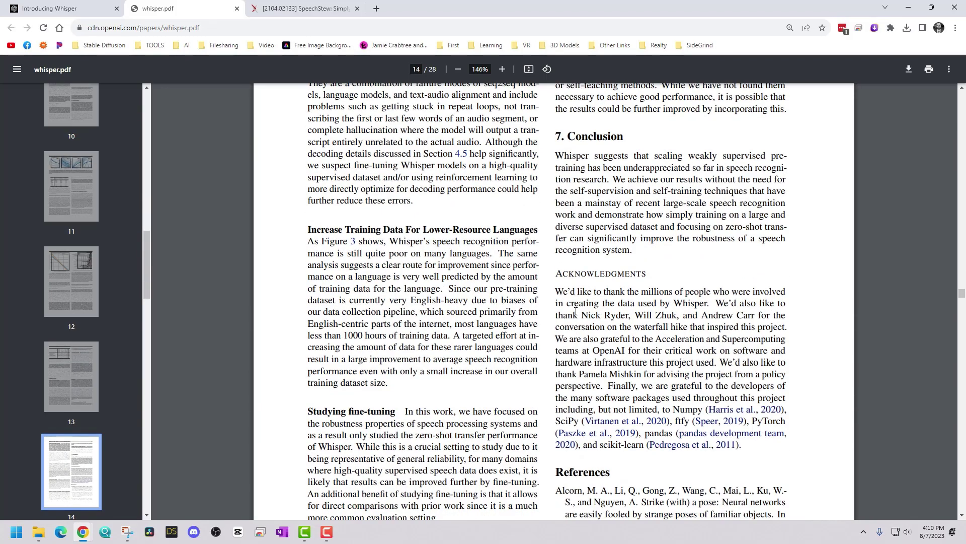
scroll(575, 311, down, 8)
- Copy the command "pip install transcribe-anything" from the README's section on installing to the current Python environment
scroll(569, 315, up, 16)
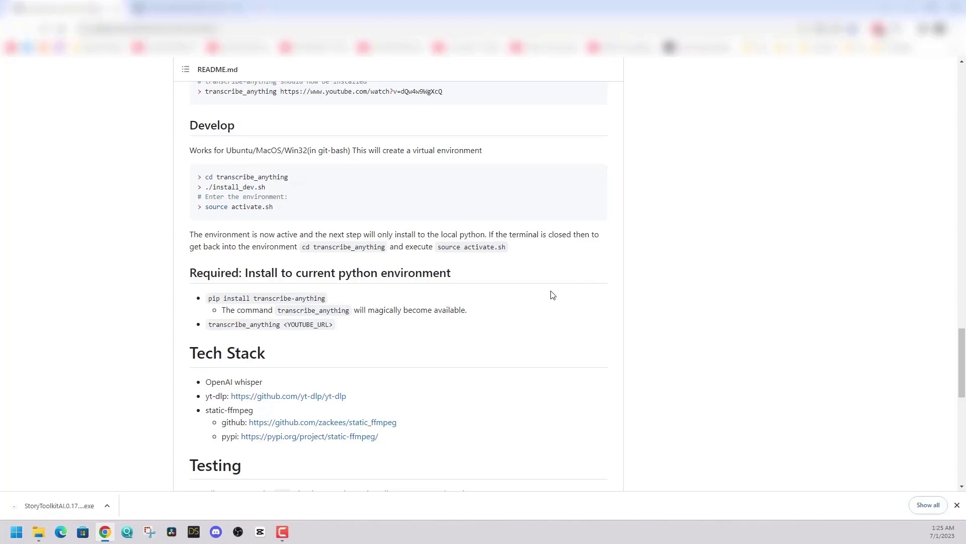
scroll(552, 295, up, 1)
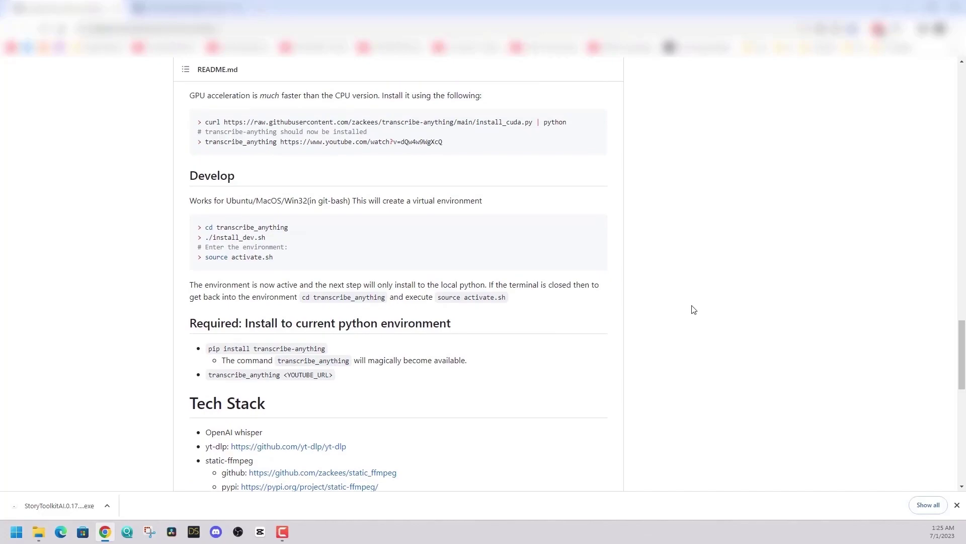
drag(327, 349, 210, 354)
right_click(224, 349)
click(244, 360)
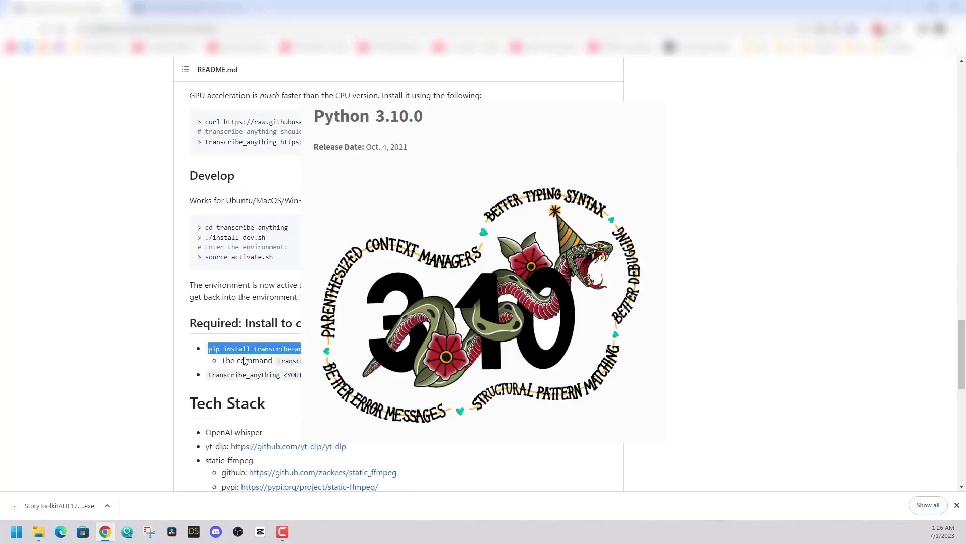
- Copy the web address of the transcribe-anything GitHub repository
scroll(382, 357, up, 4)
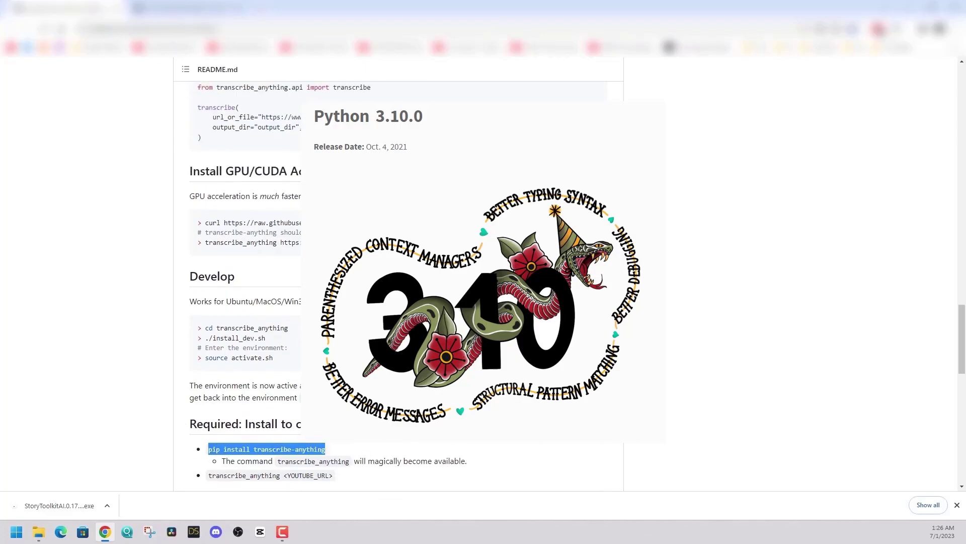
scroll(383, 357, up, 15)
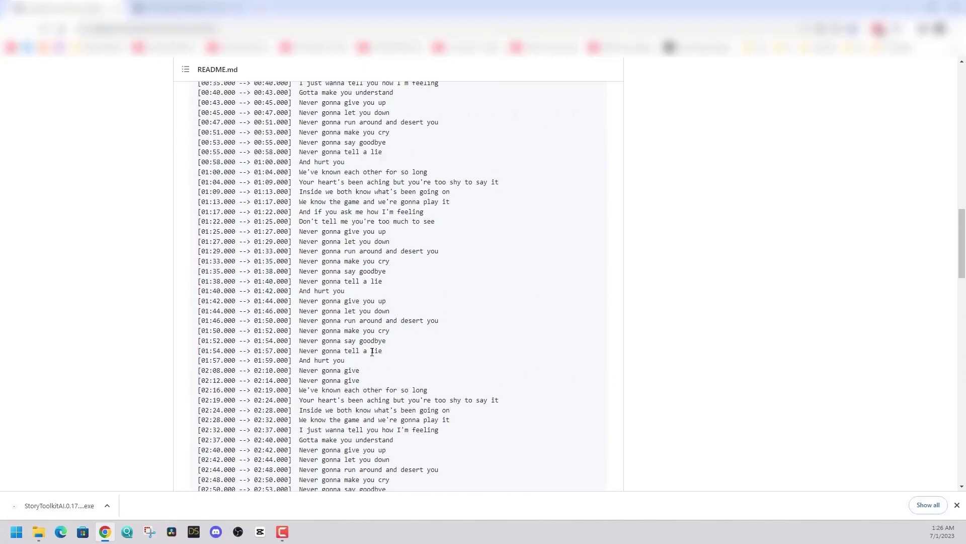
scroll(368, 349, up, 2)
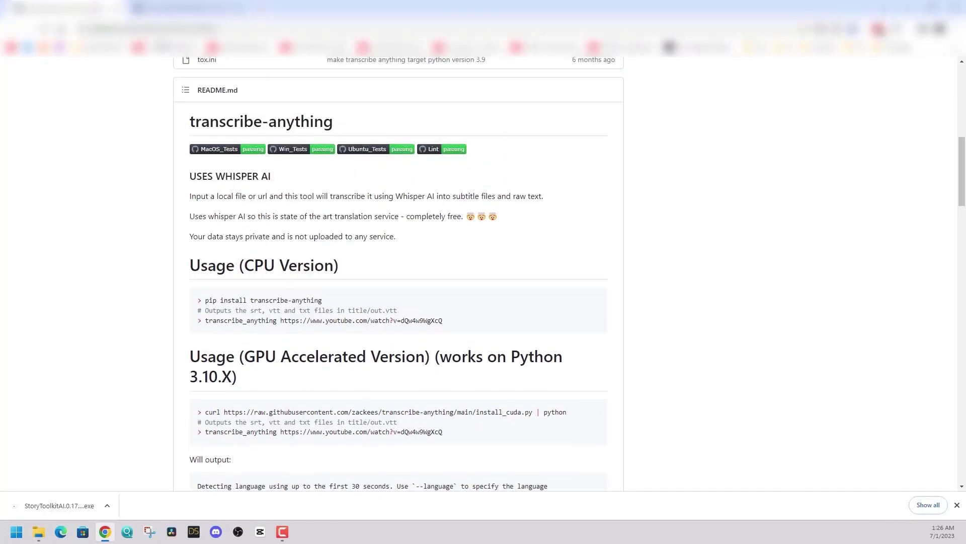
click(160, 29)
right_click(160, 29)
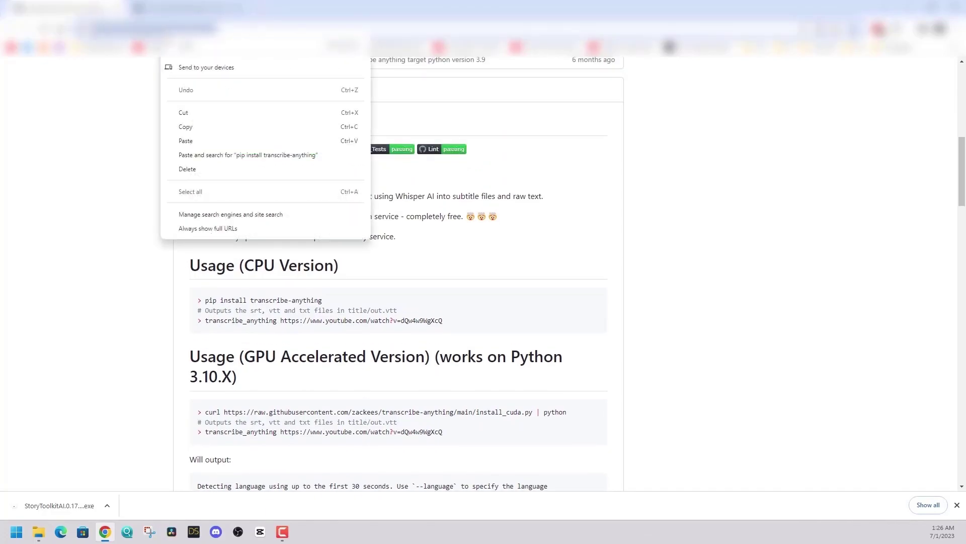
click(198, 126)
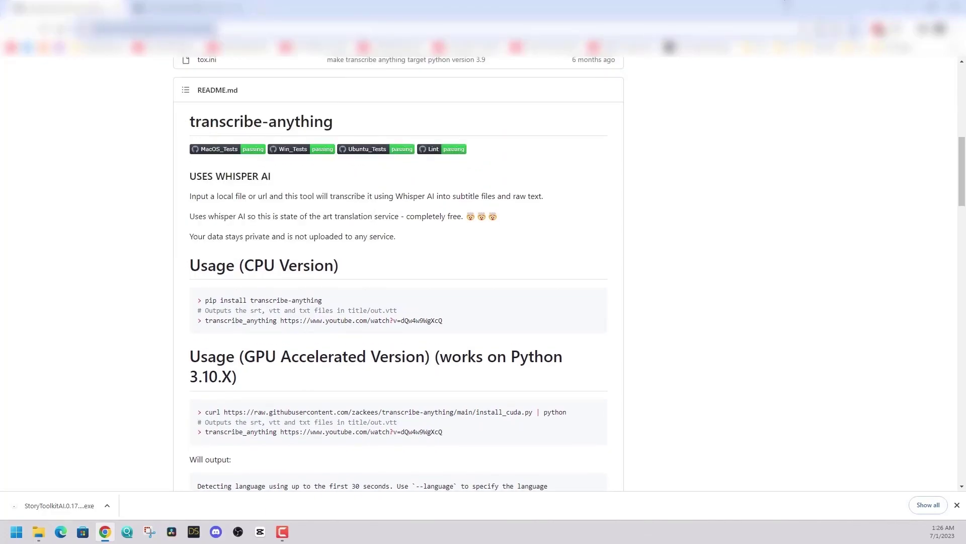
- Switch to File Explorer and open a command prompt in the empty D:\AI\trascription folder using cmd
click(38, 532)
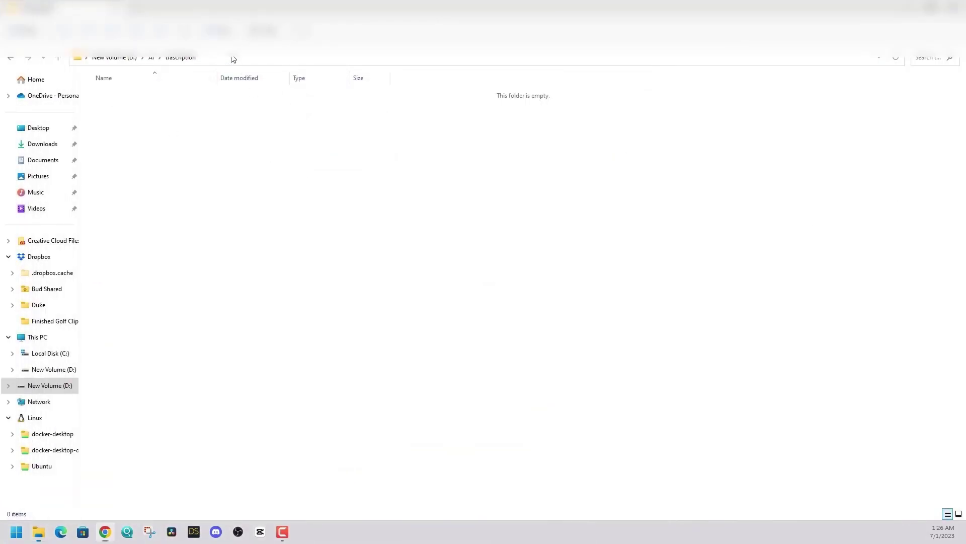
click(233, 59)
text(cmd)
key(Return)
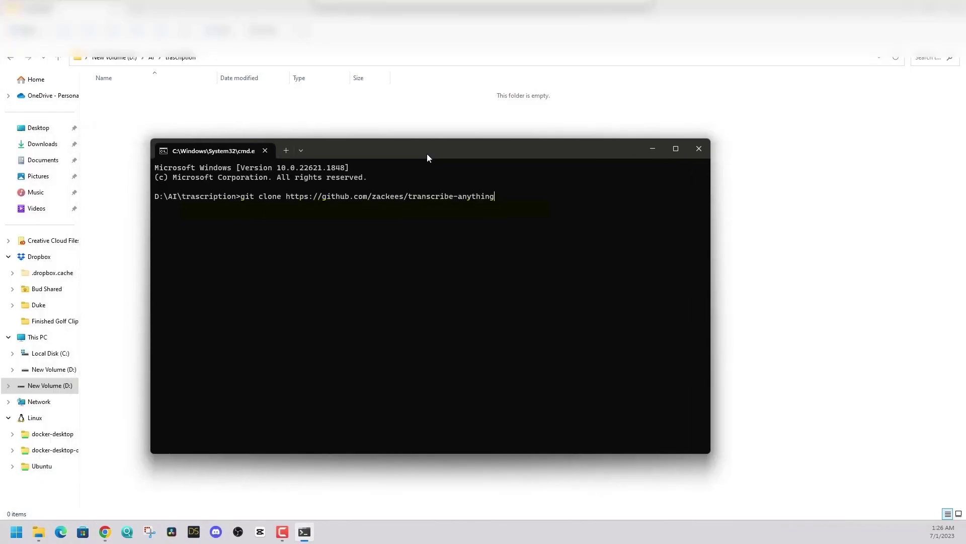
- Clone the transcribe-anything repository into the trascription folder with git clone and close the command prompt
drag(427, 153, 452, 164)
key(Return)
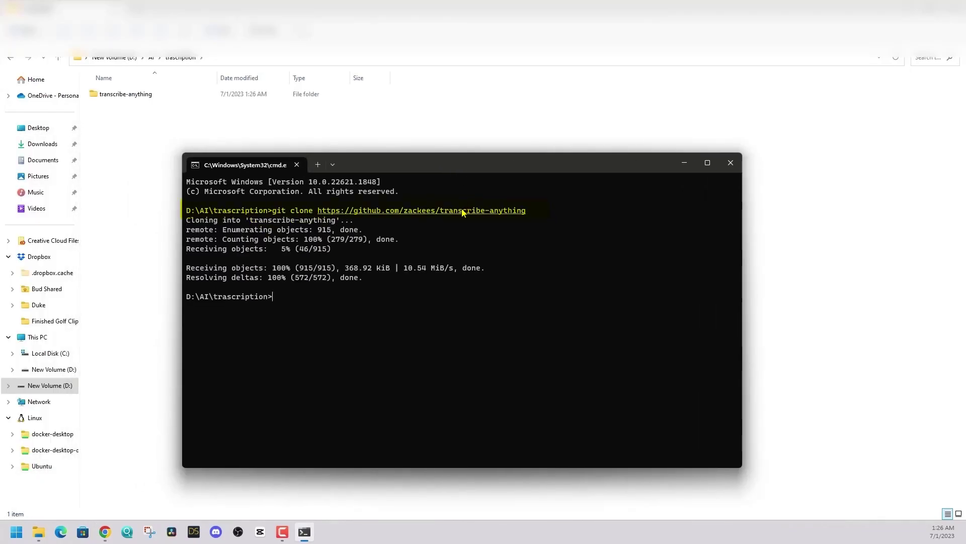
click(731, 162)
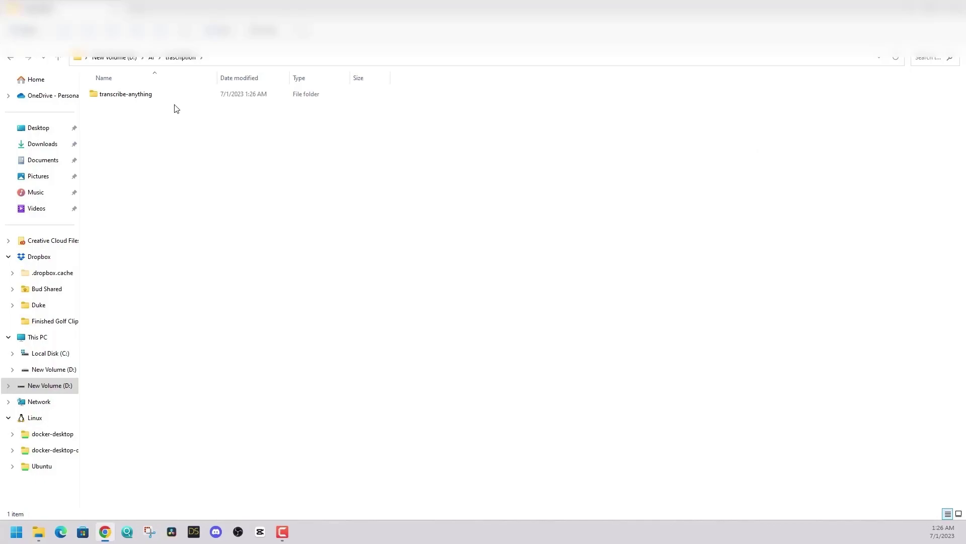
- Open a command prompt in the cloned transcribe-anything folder and run "pip install transcribe-anything"
double_click(151, 96)
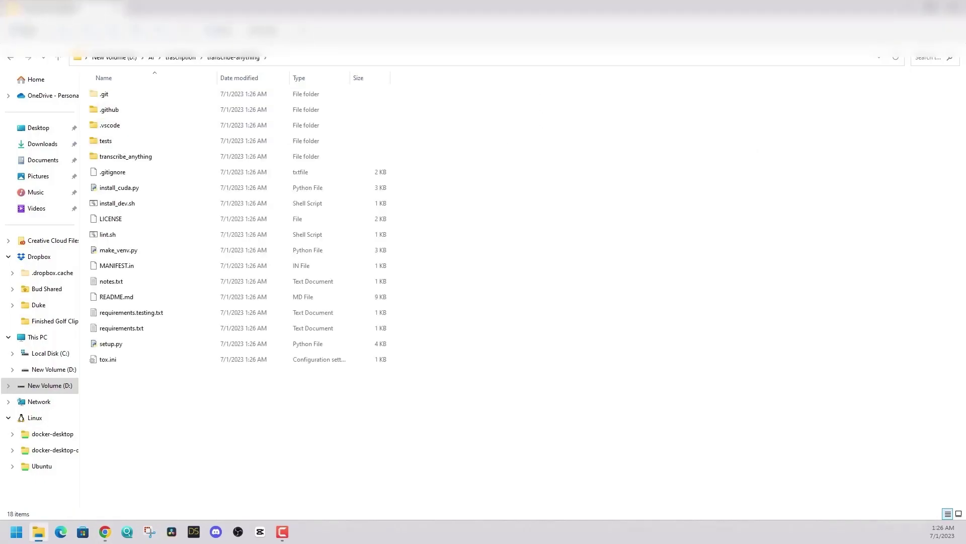
click(294, 60)
text(cm)
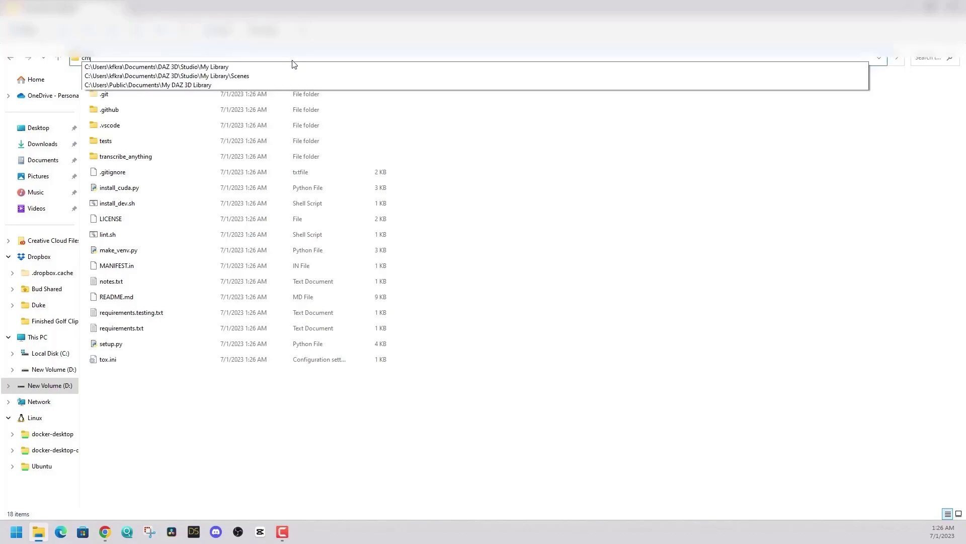
text(d)
key(Return)
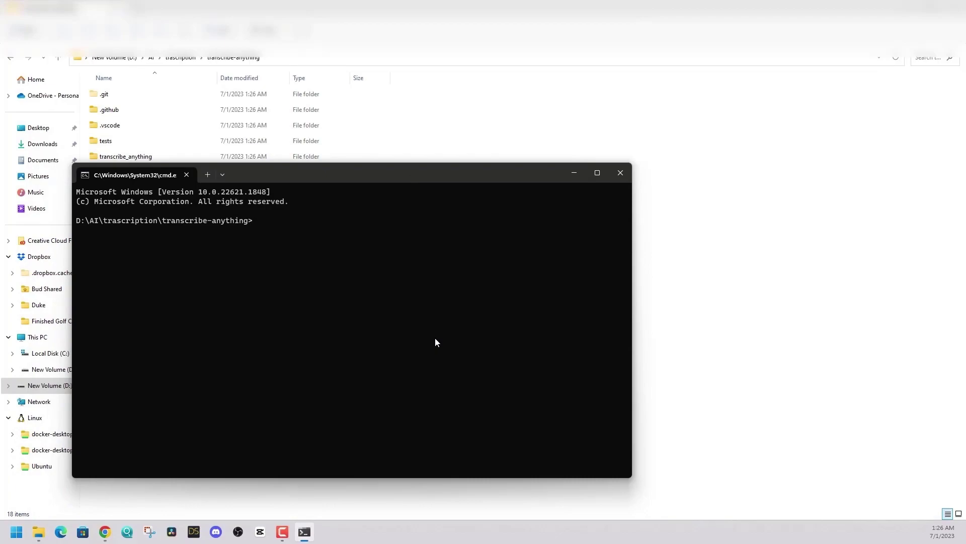
text(pip install transcribe-anything)
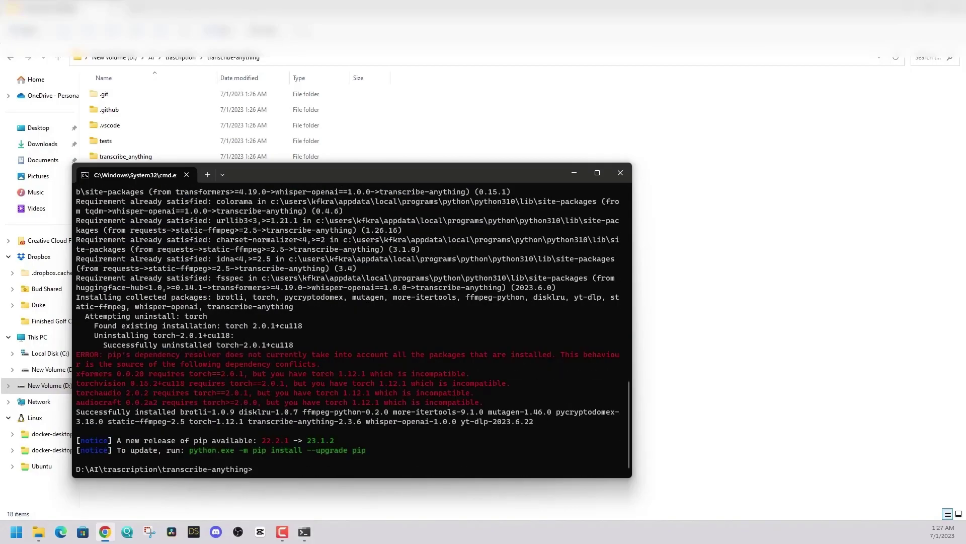
key(ctrl+v)
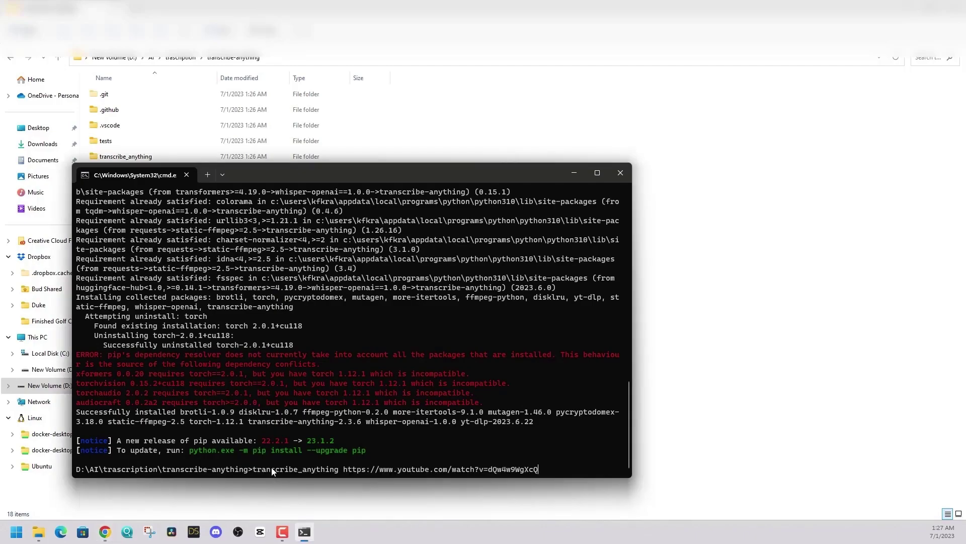
key(Return)
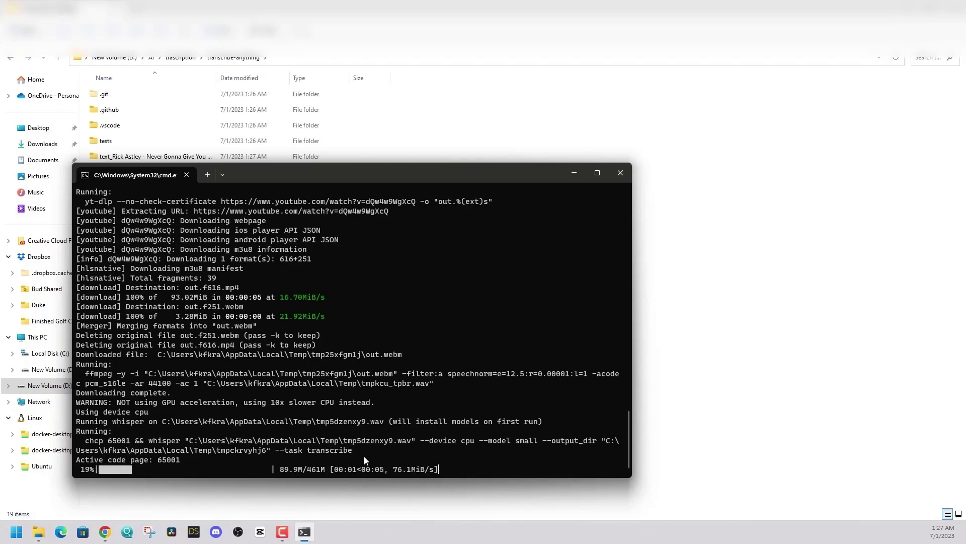
drag(262, 176, 476, 174)
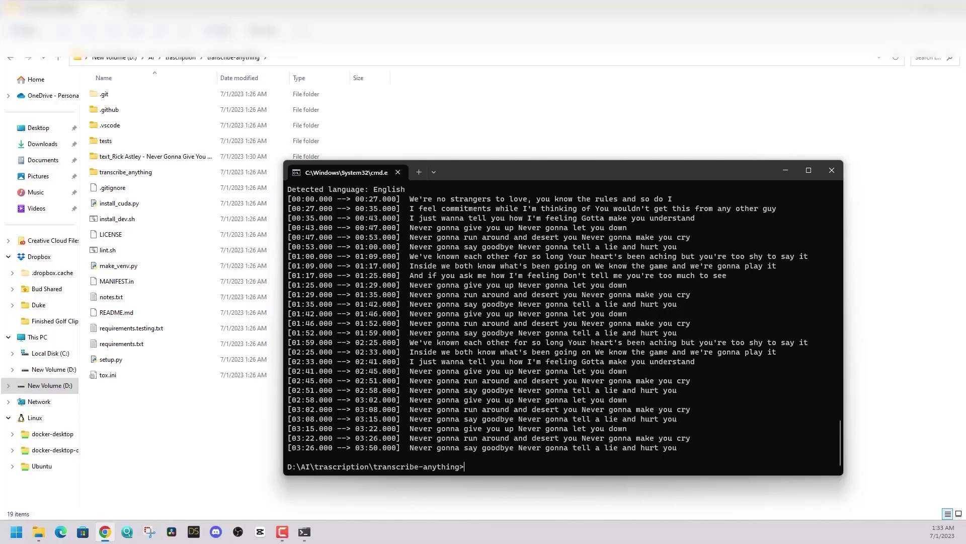
- Open out.txt in the Rick Astley output folder to read the transcript
double_click(183, 161)
double_click(141, 114)
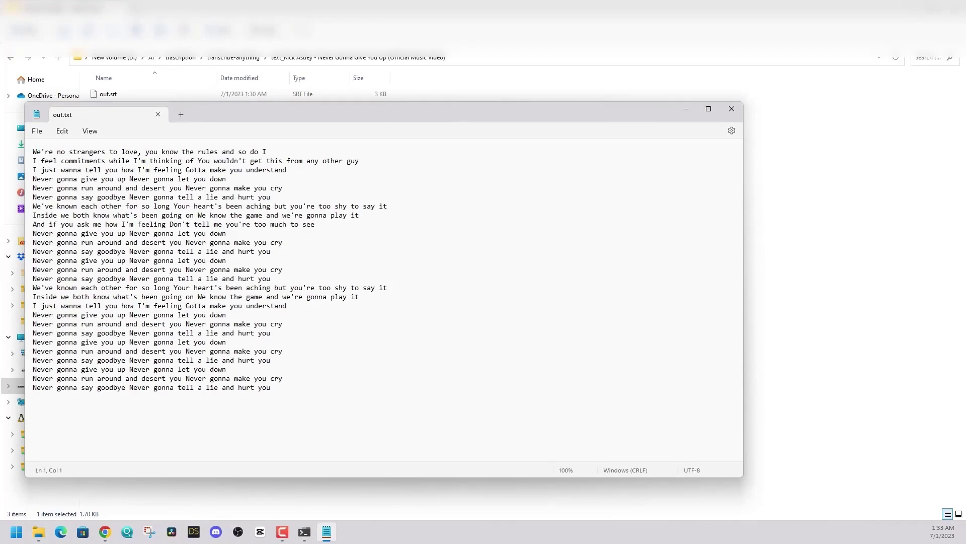
click(105, 532)
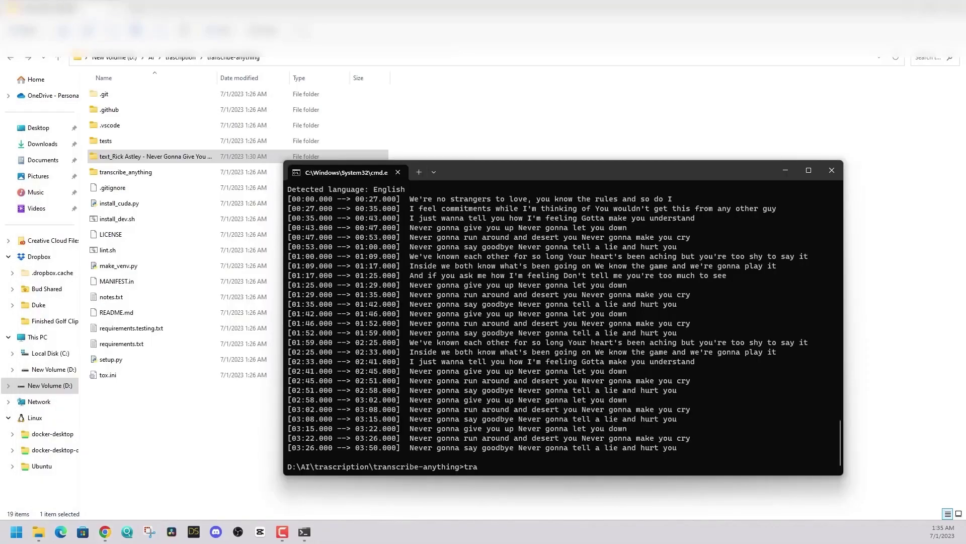
- Paste the copied speech MP3 into the transcribe-anything folder and rename it test.mp3
right_click(159, 427)
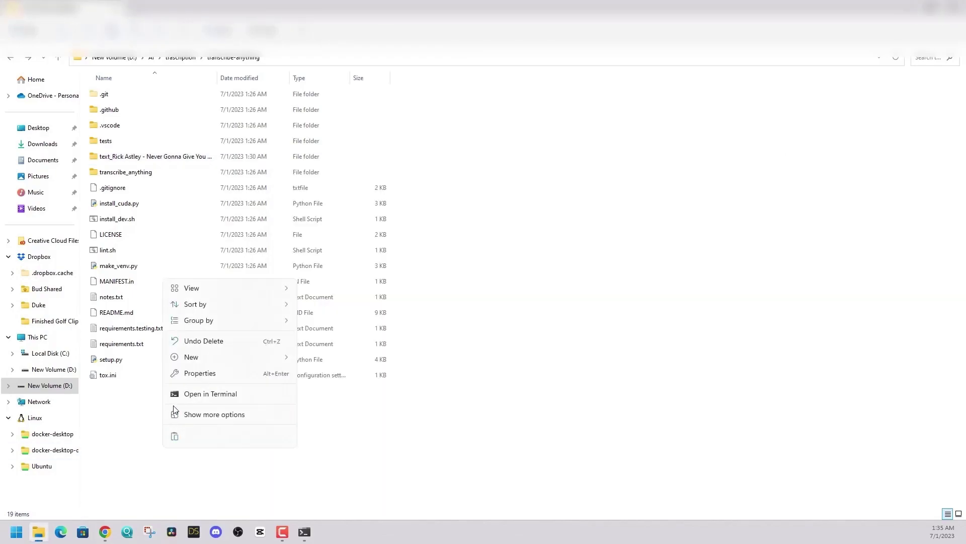
click(172, 437)
right_click(129, 375)
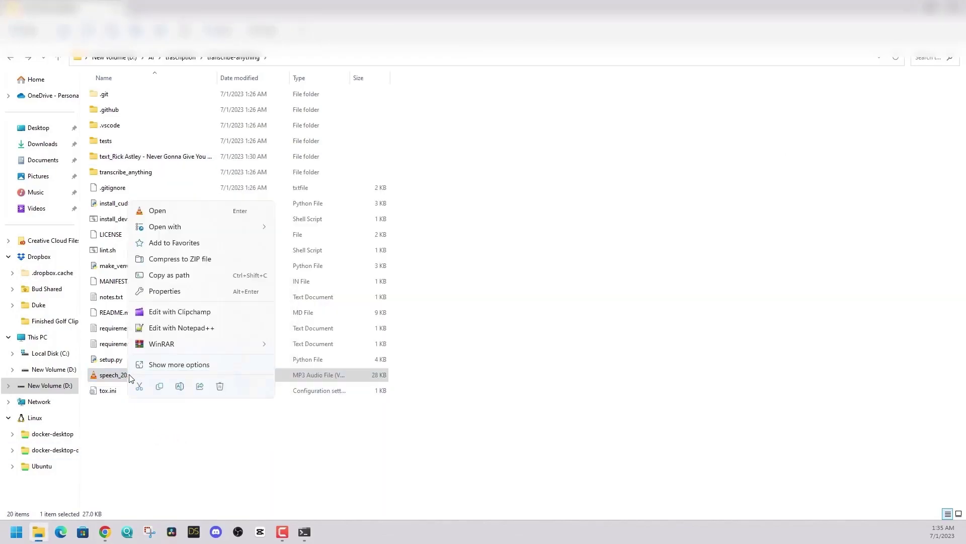
click(180, 390)
text(test.mp3)
click(162, 456)
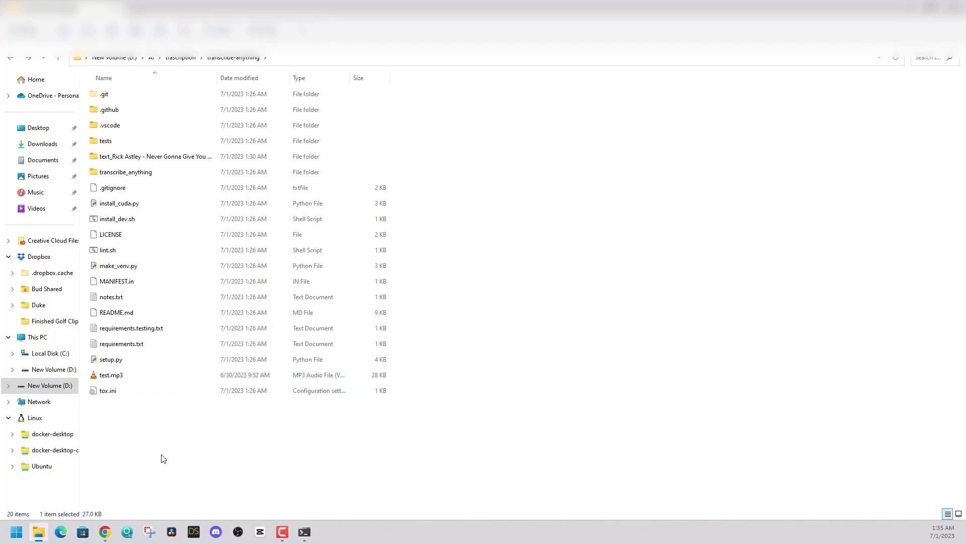
- Try to transcribe the local audio file with the command "trascribe_anything test.mp3"
click(305, 532)
text(tra)
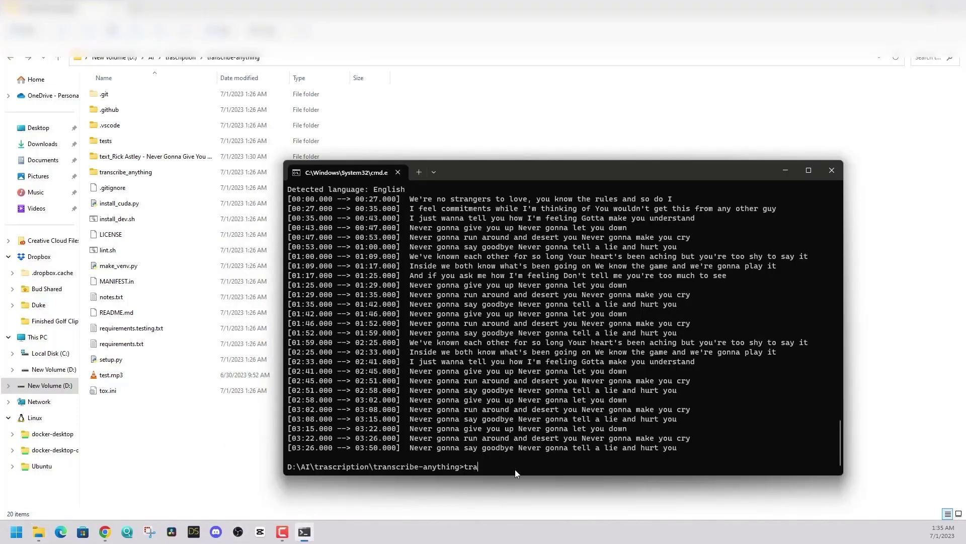
text(scribe_anything test.mp3)
key(Return)
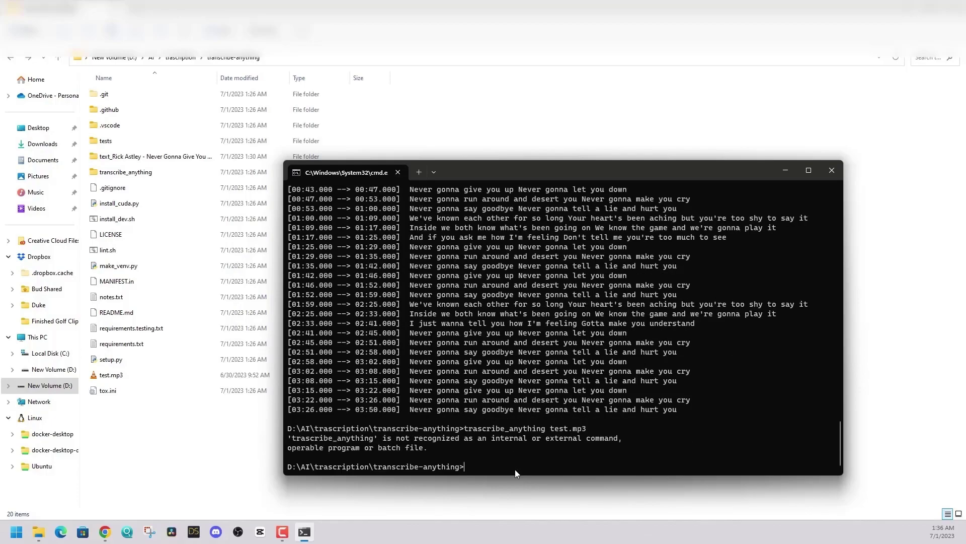
- Try to transcribe the audio file with the shortened command "trascribe test.mp3"
key(Up)
key(BackSpace)
key(BackSpace)
key(BackSpace)
key(BackSpace)
key(BackSpace)
key(BackSpace)
key(BackSpace)
key(BackSpace)
key(BackSpace)
key(BackSpace)
key(BackSpace)
key(BackSpace)
key(BackSpace)
text(test.mp3)
key(Return)
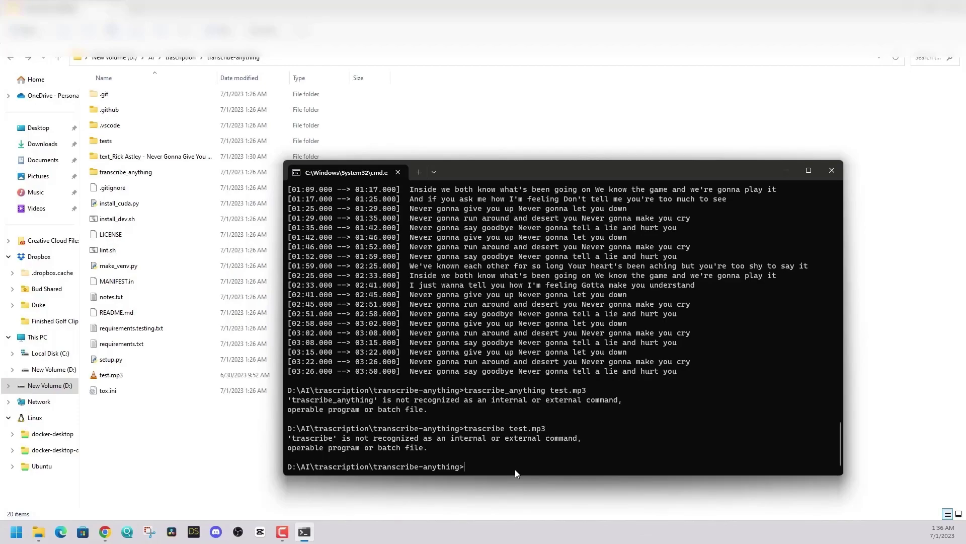
- Play test.mp3 in VLC and open out.txt in the text_test folder to compare the transcript with the audio
click(105, 531)
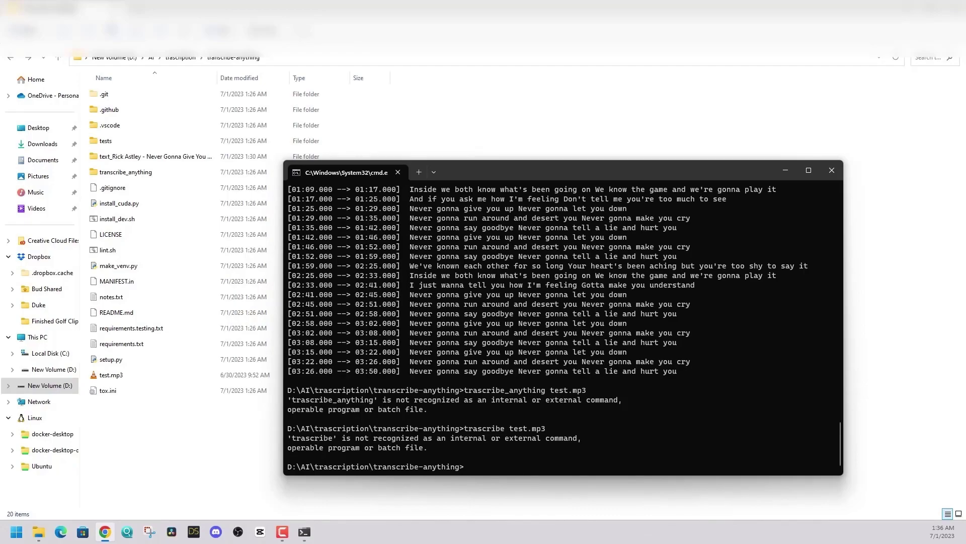
double_click(111, 390)
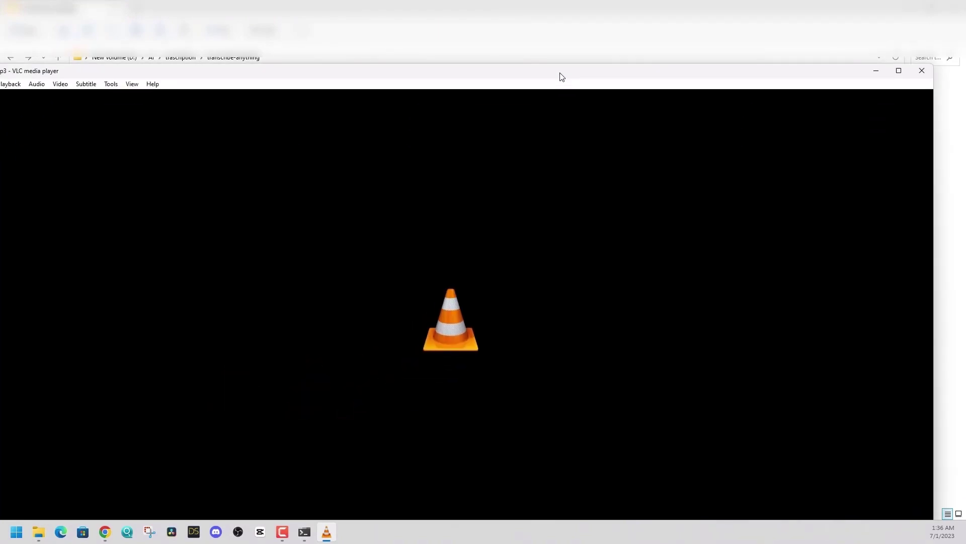
drag(562, 76, 5, 89)
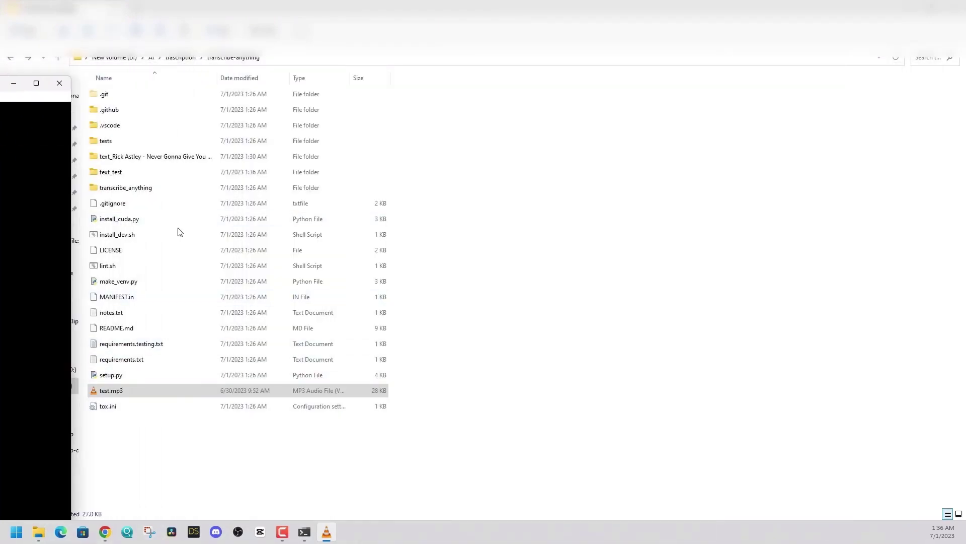
double_click(140, 172)
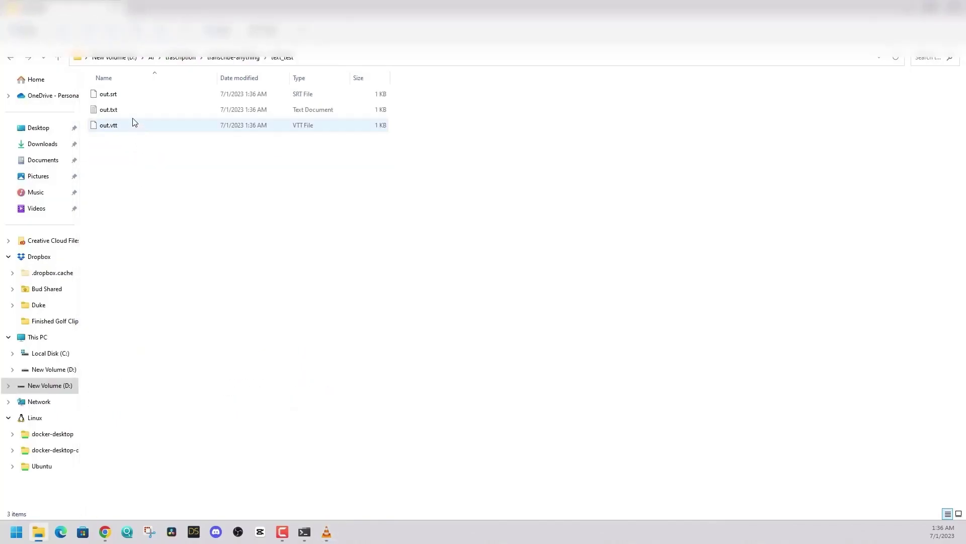
double_click(133, 111)
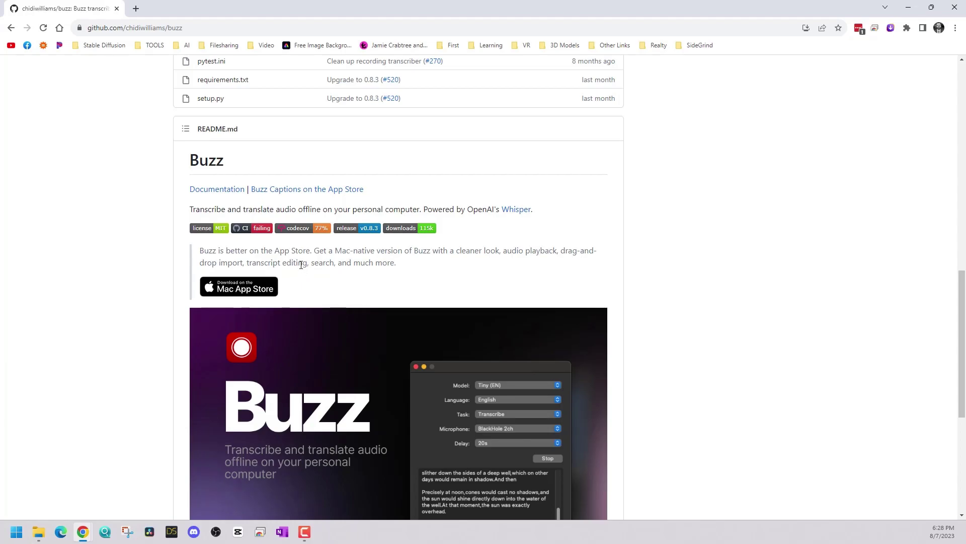
- Open the releases page from the Buzz README's Windows installation instructions and download Buzz-0.8.3-windows.exe
scroll(297, 268, down, 1)
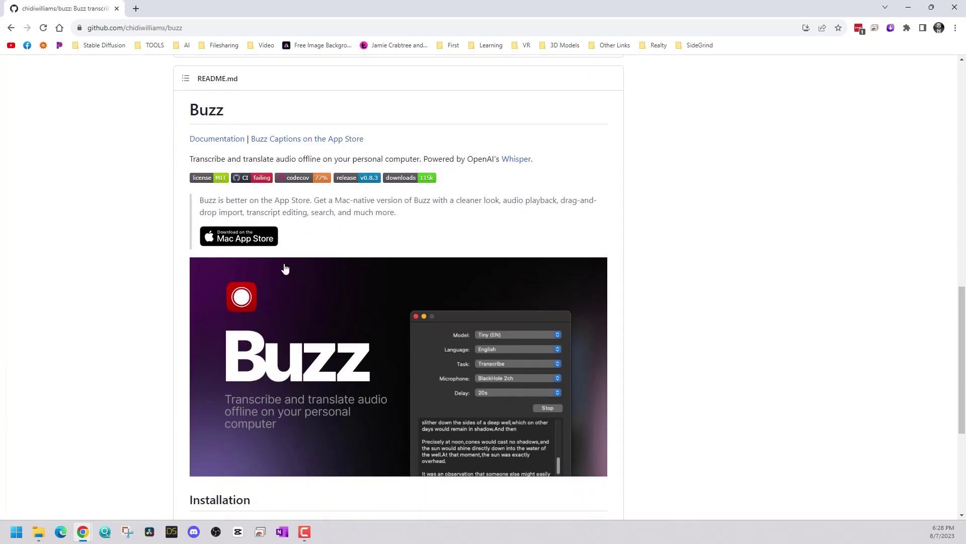
scroll(282, 268, down, 2)
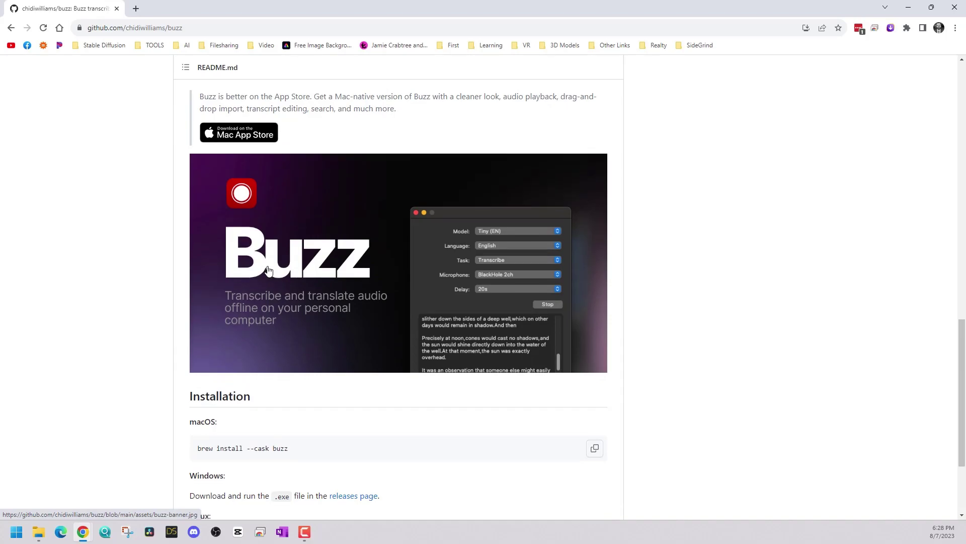
scroll(269, 271, down, 2)
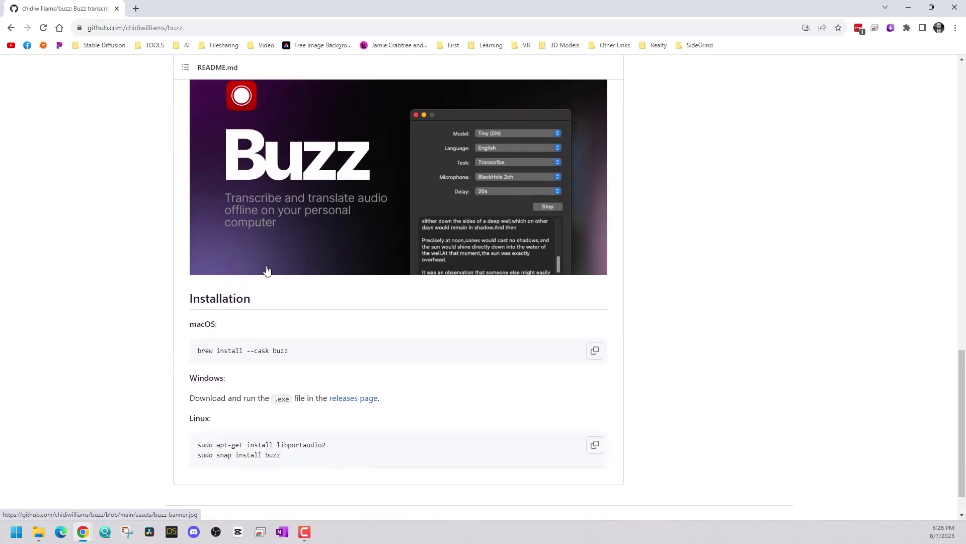
scroll(336, 398, up, 14)
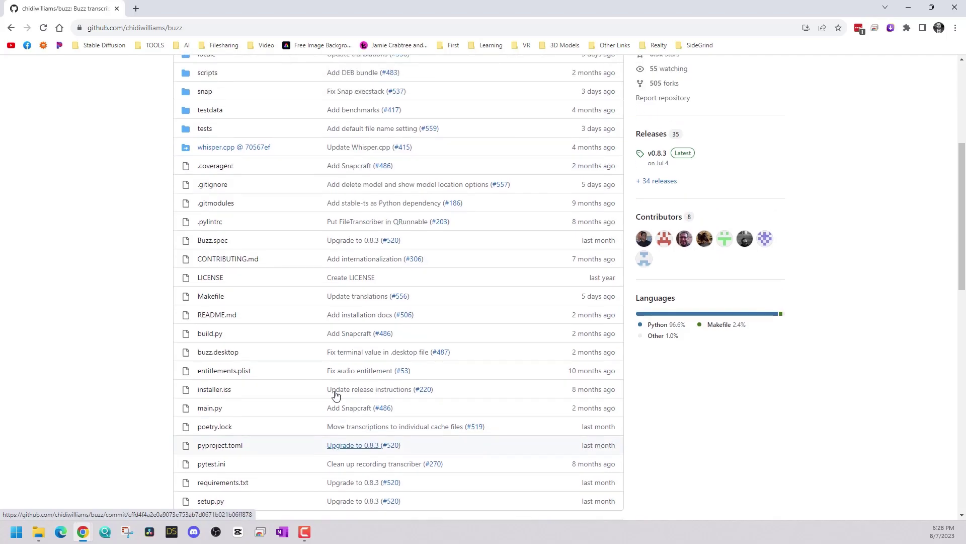
scroll(334, 395, down, 8)
scroll(322, 390, down, 1)
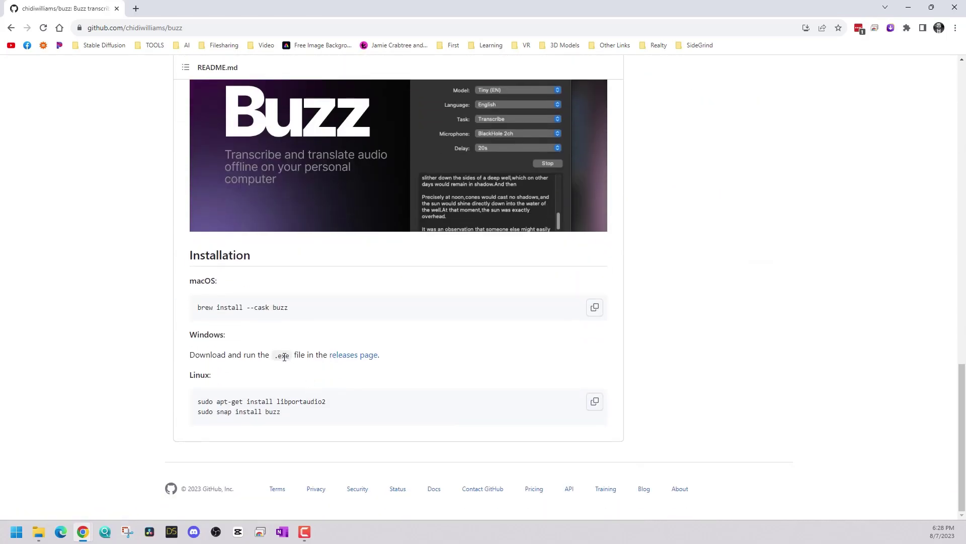
click(352, 355)
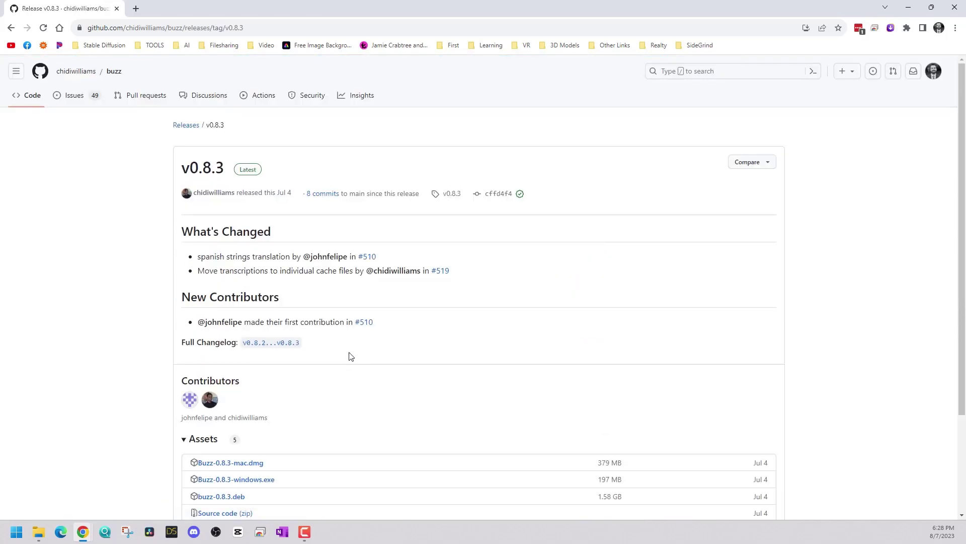
scroll(332, 367, down, 2)
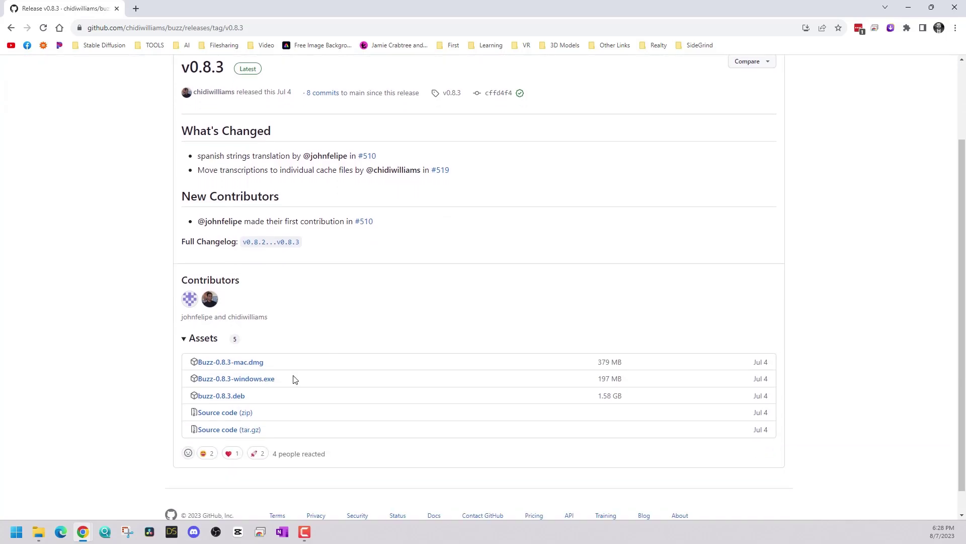
click(268, 383)
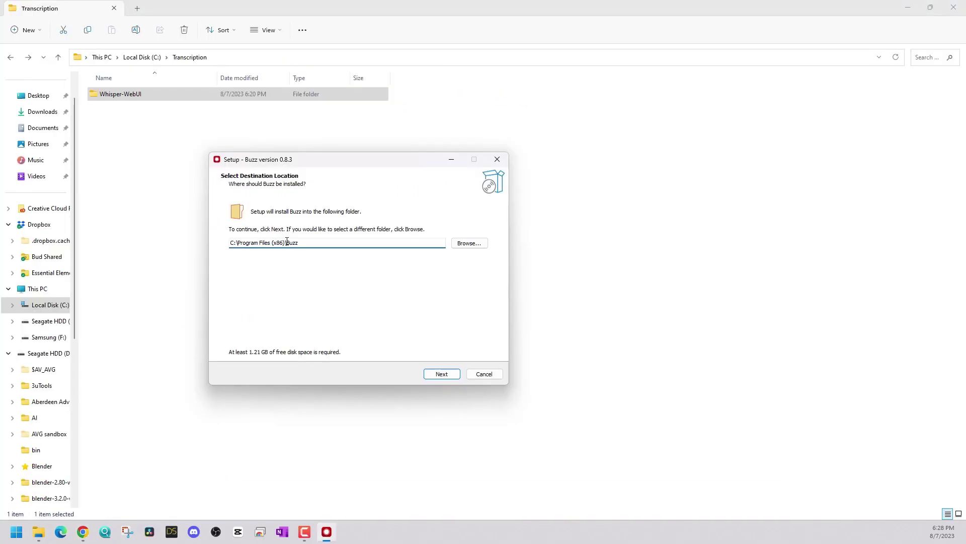
- Set the Buzz installation folder to C:\Buzz and run the installation
drag(280, 242, 237, 243)
key(BackSpace)
key(BackSpace)
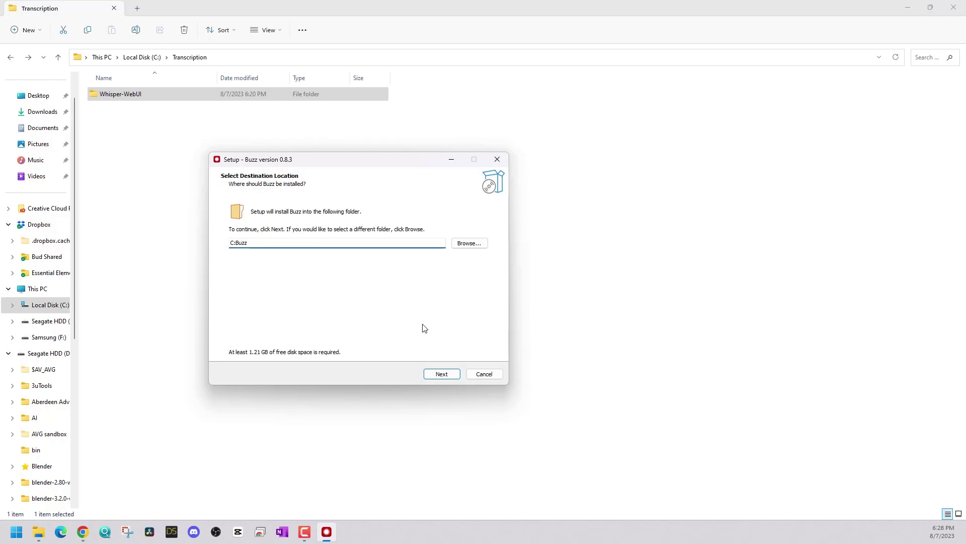
text(\)
click(448, 376)
click(447, 376)
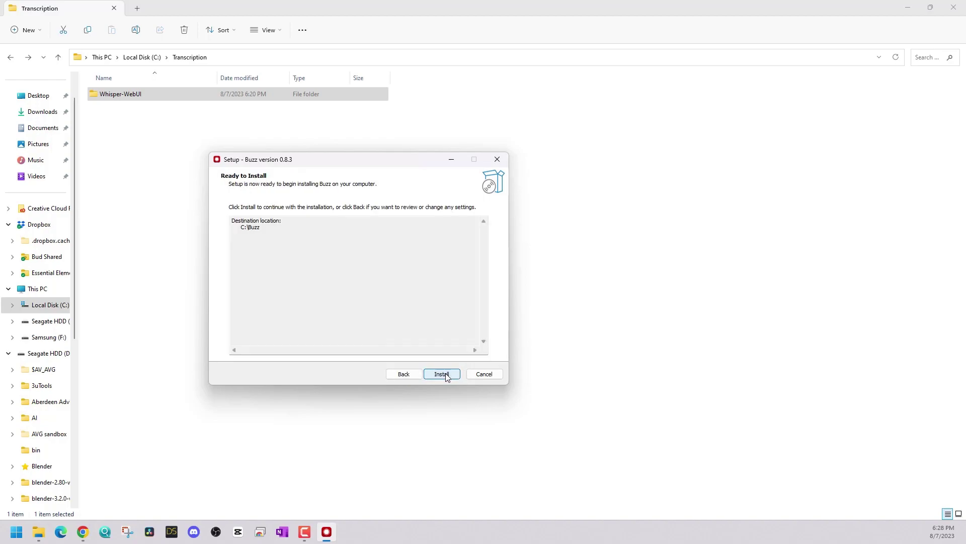
click(447, 376)
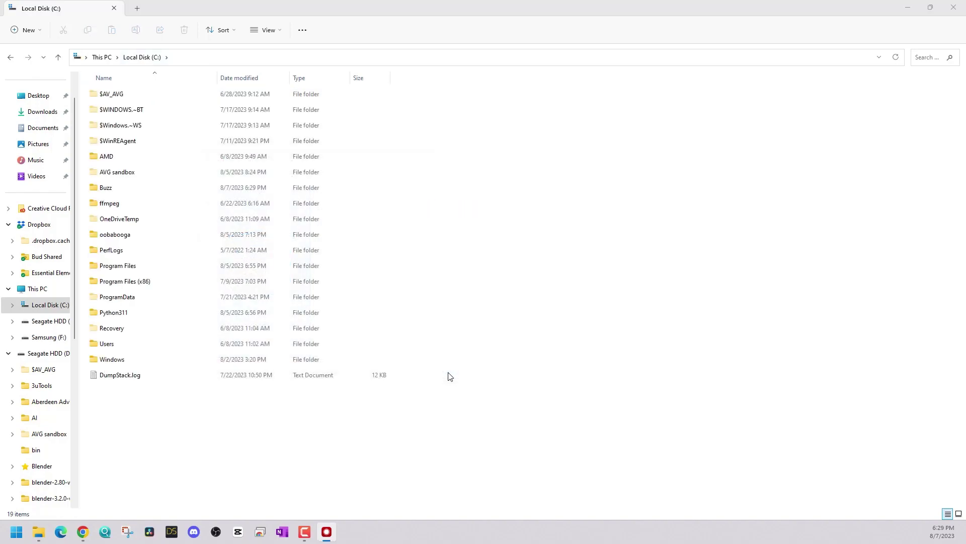
- Open the C:\Buzz folder, launch Buzz and look at its media file import option
double_click(131, 189)
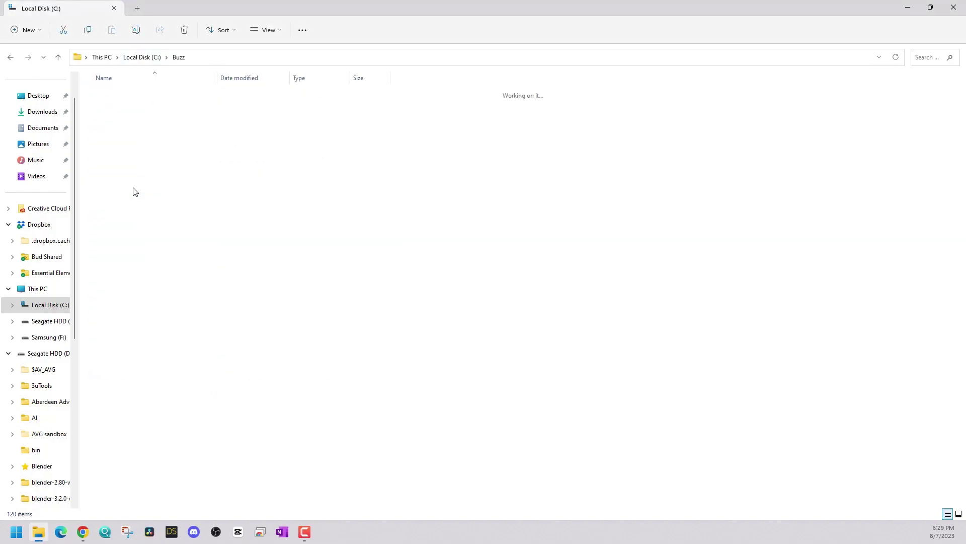
scroll(281, 311, down, 20)
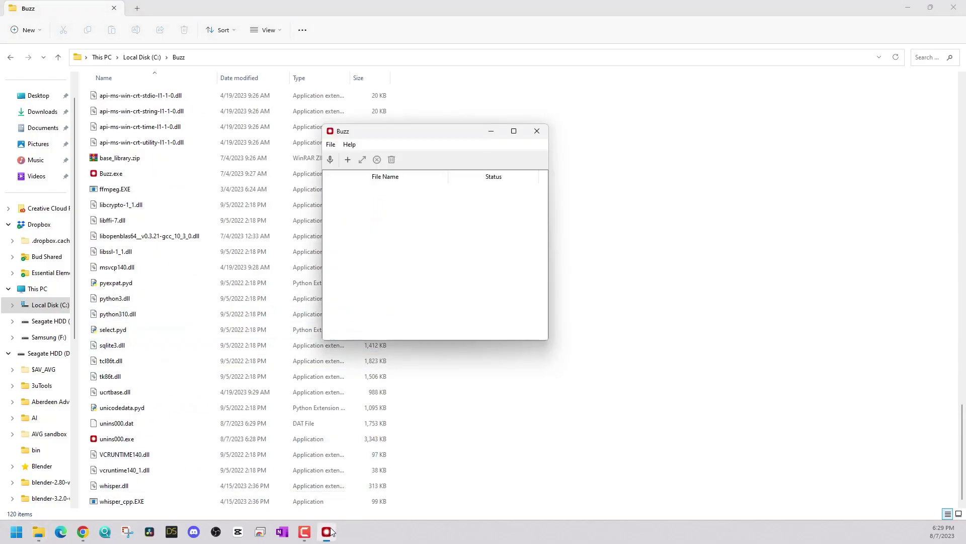
click(332, 147)
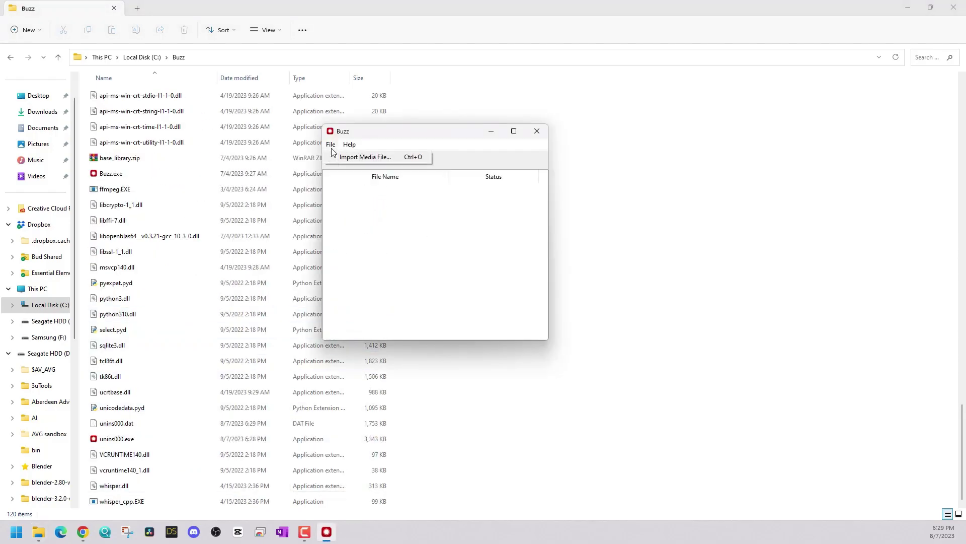
mouse_move(339, 145)
click(349, 161)
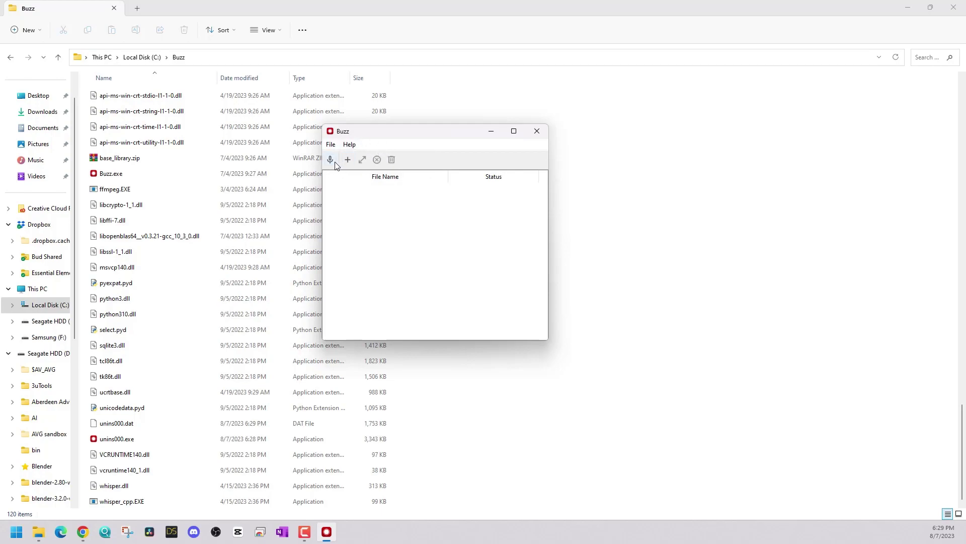
- Transcribe the Micro Machines commercial with the Whisper Tiny model and TXT export, and look through the C:\Buzz folder for the output
click(331, 160)
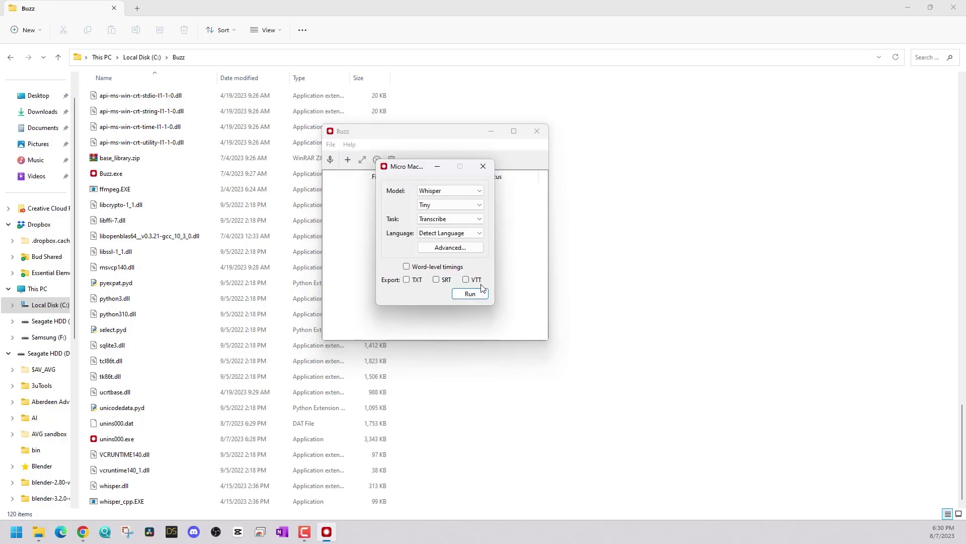
click(413, 281)
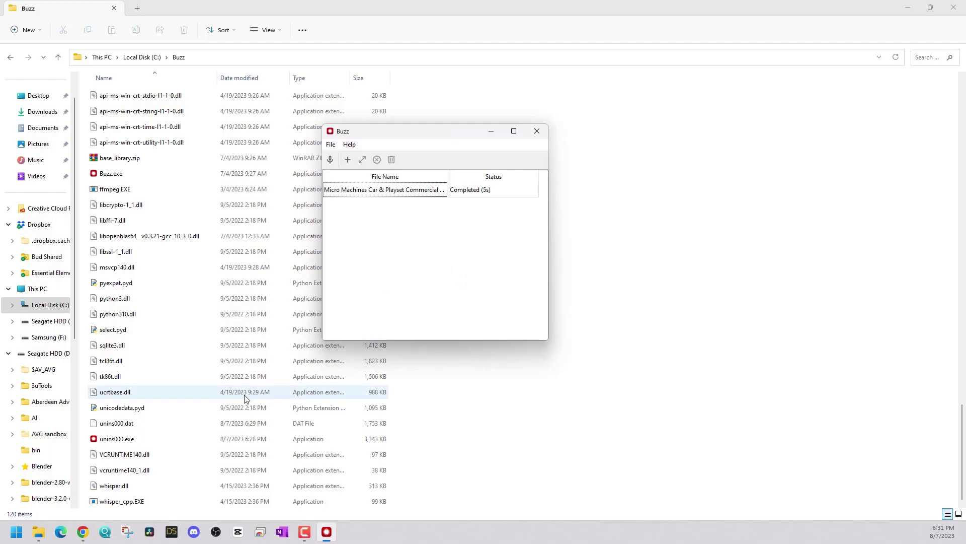
scroll(217, 352, up, 20)
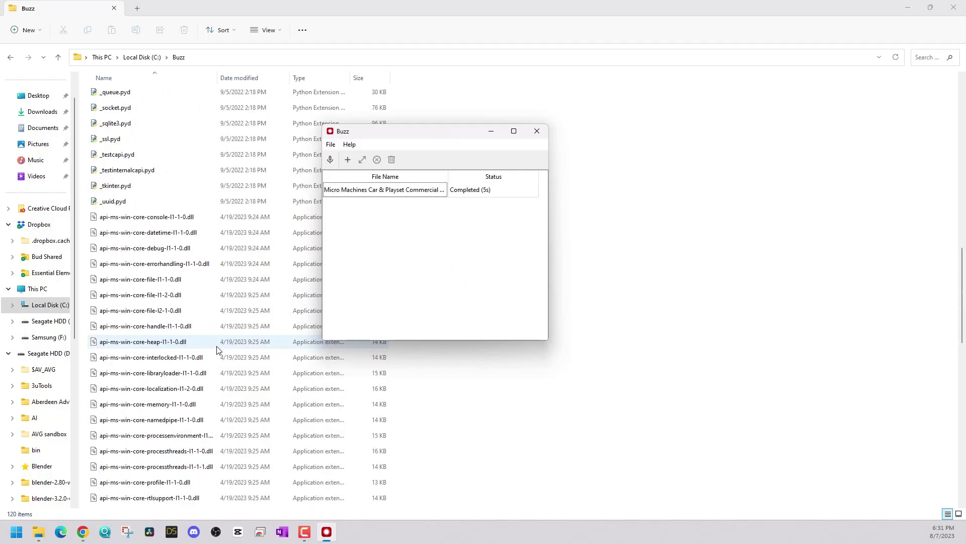
scroll(212, 352, up, 3)
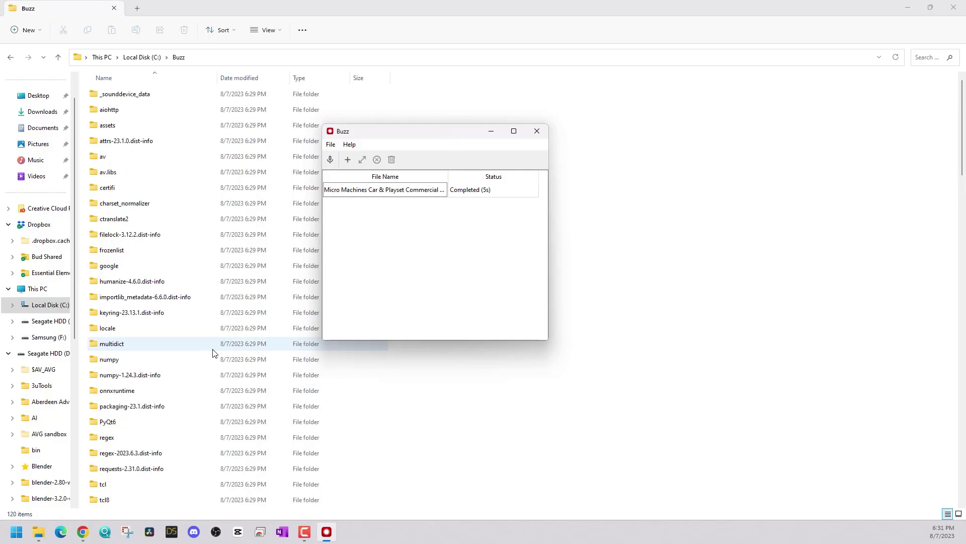
scroll(212, 353, down, 6)
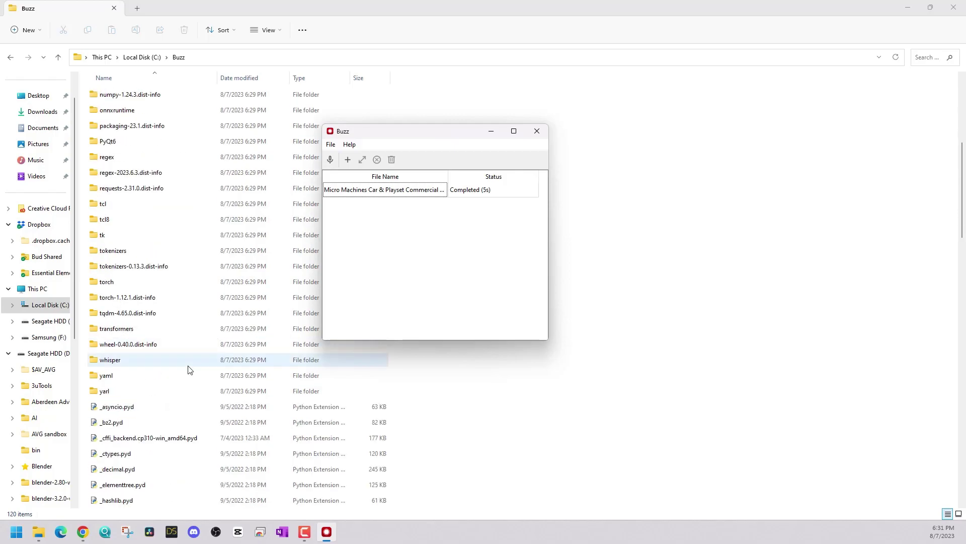
scroll(184, 378, up, 6)
- Export the completed Micro Machines transcript as TXT and select all of the exported text in Notepad
double_click(410, 190)
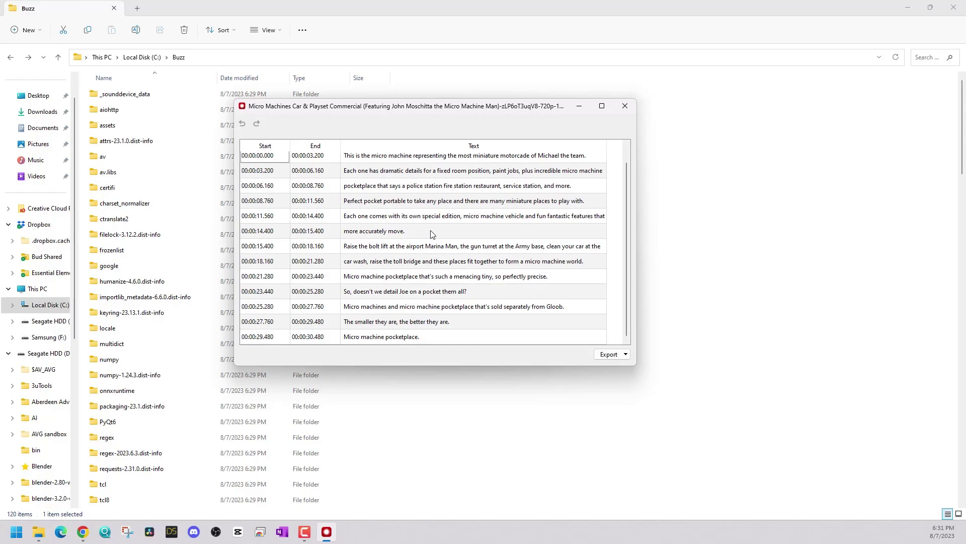
scroll(431, 234, down, 1)
click(607, 354)
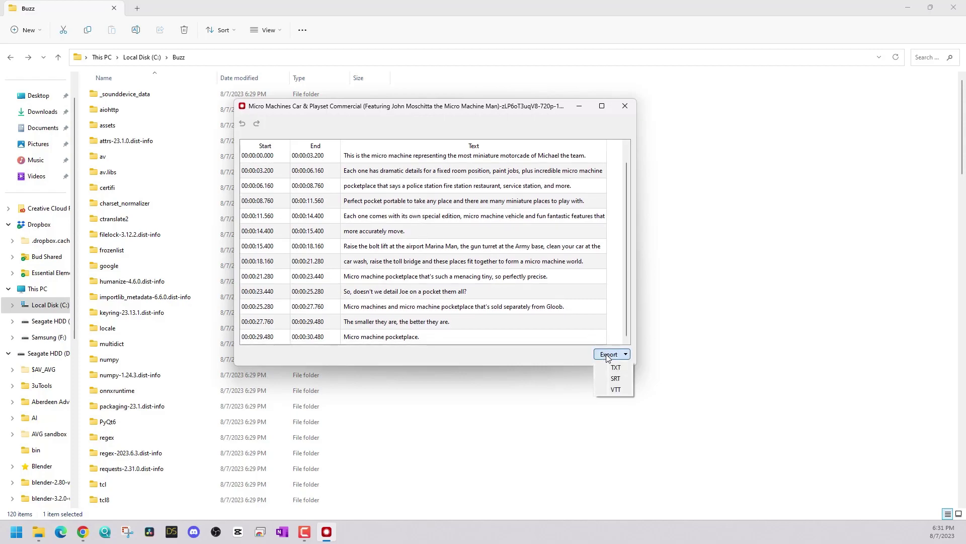
click(613, 367)
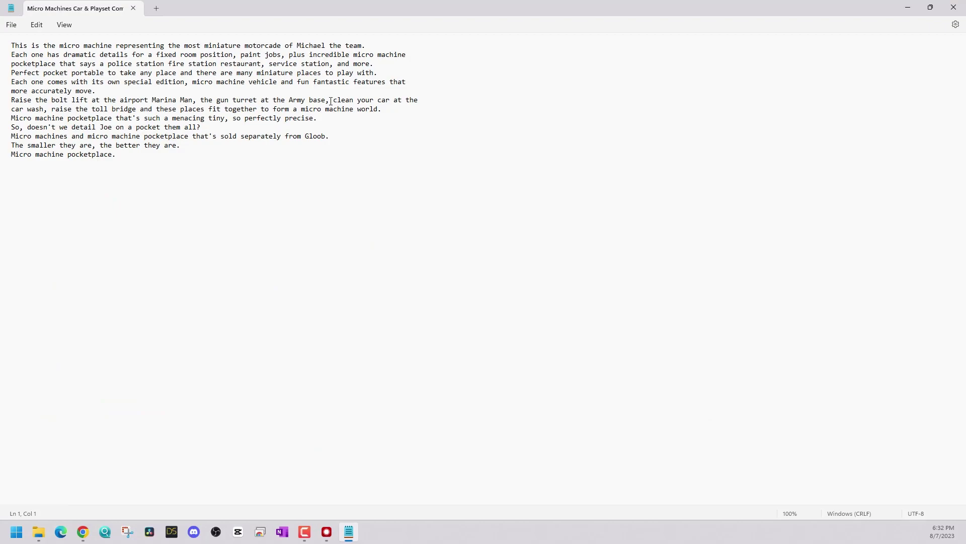
drag(127, 158, 7, 43)
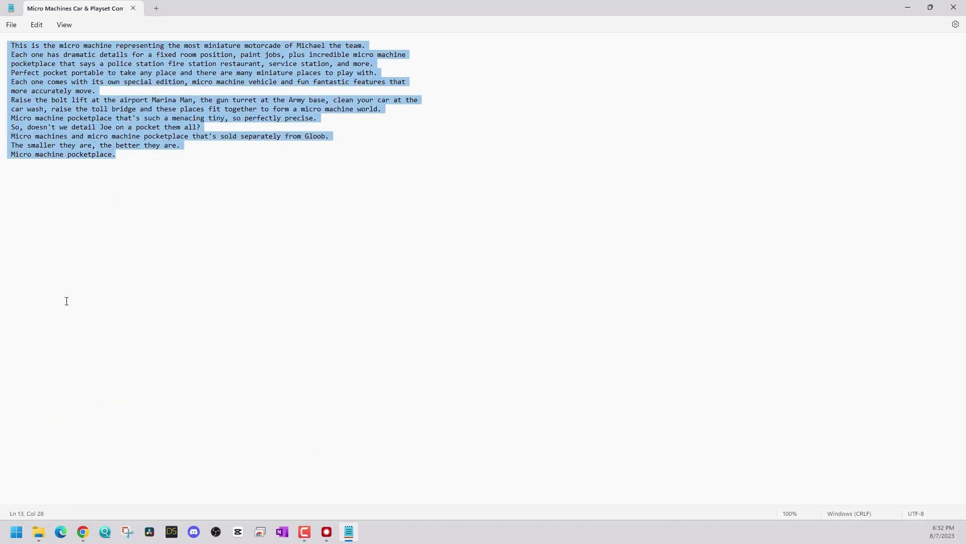
click(304, 532)
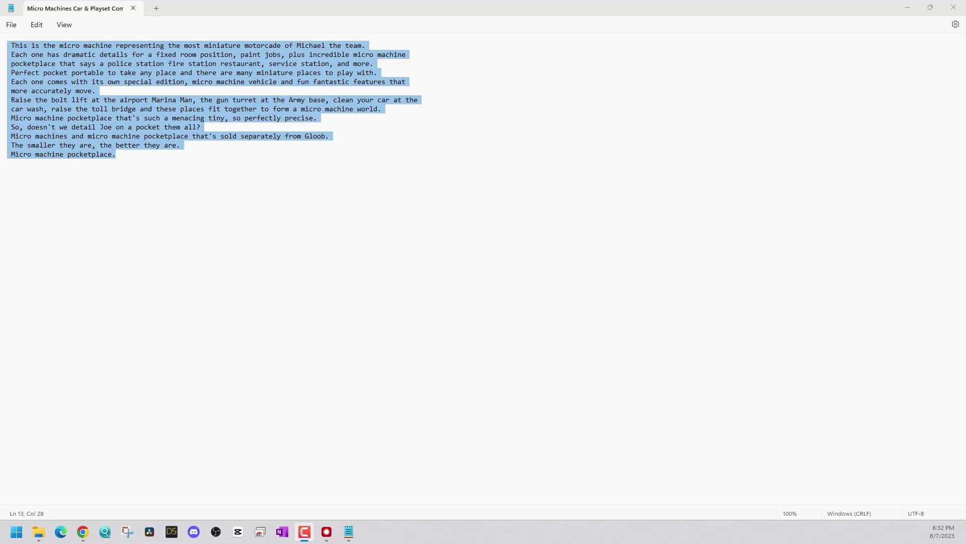
click(83, 532)
key(alt+Tab)
key(alt+Tab)
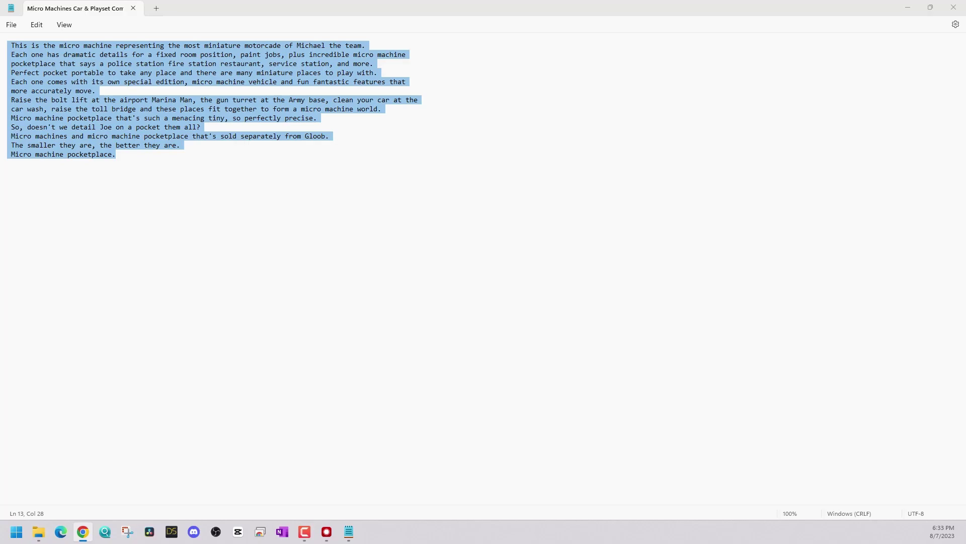